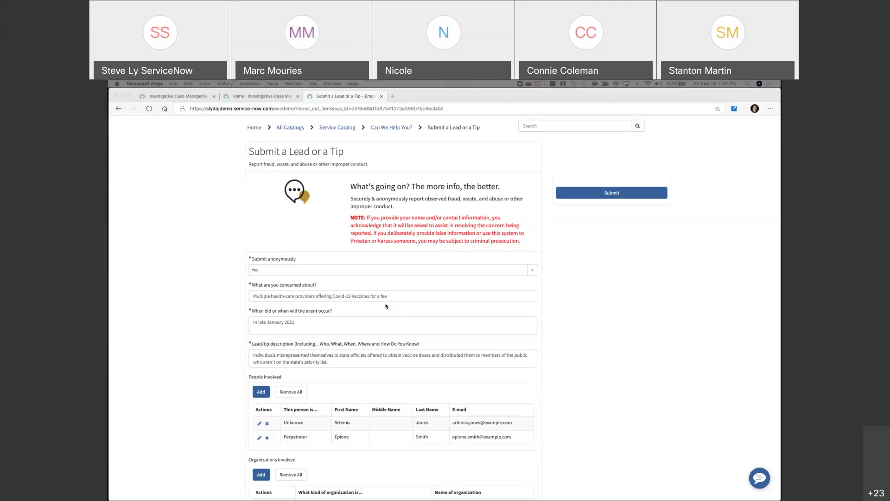
Review the tip form's anonymity, concern and description entries, down to the people and organizations involved.
scroll(566, 301, down, 1)
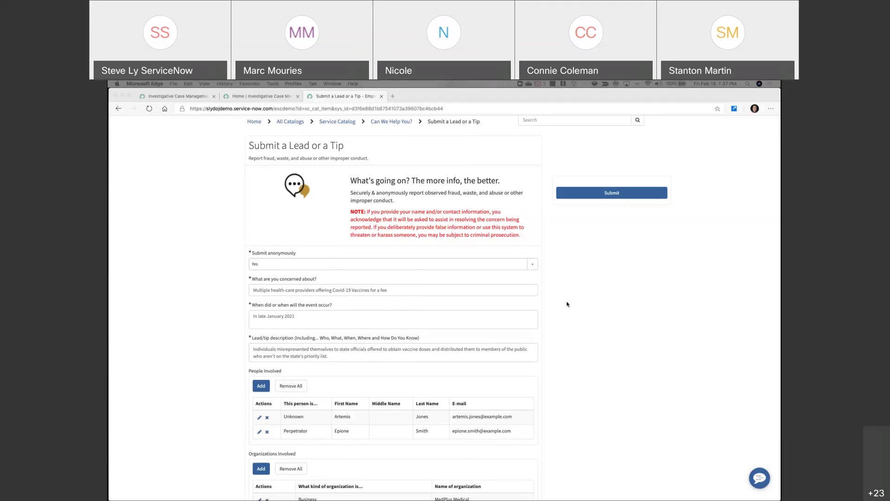
click(322, 266)
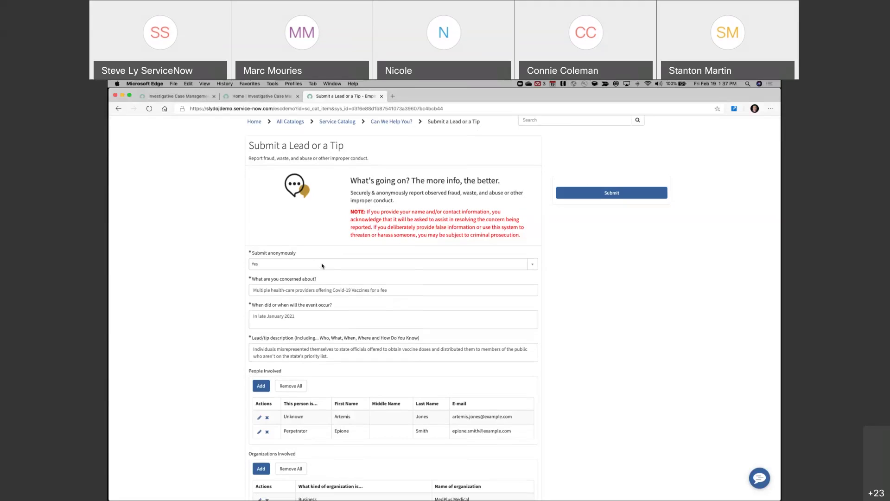
click(322, 265)
click(452, 289)
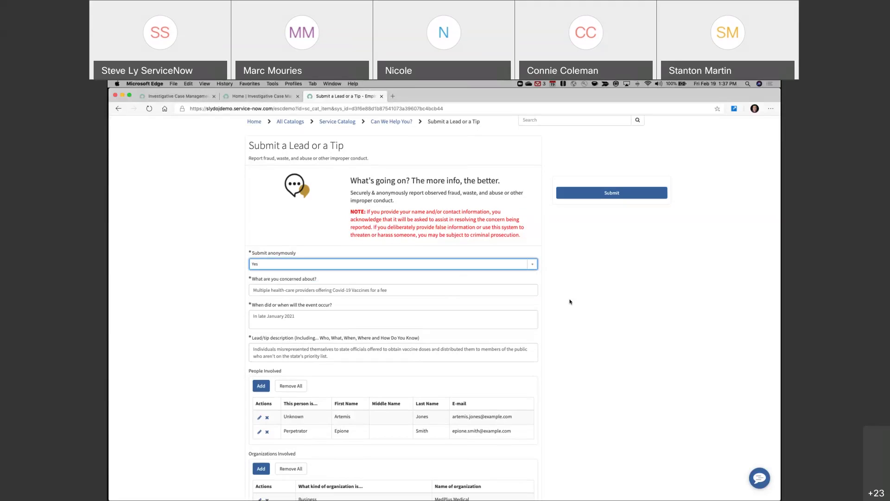
drag(260, 290, 387, 292)
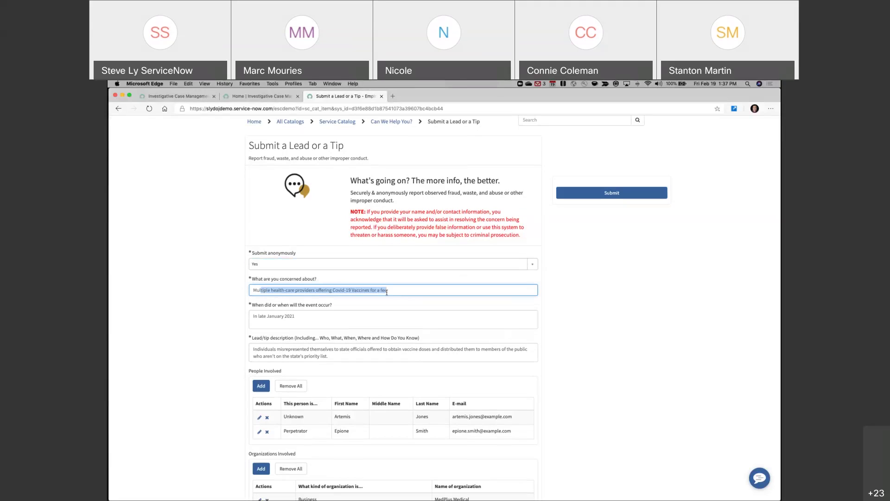
key(Tab)
drag(328, 357, 262, 344)
scroll(324, 362, down, 4)
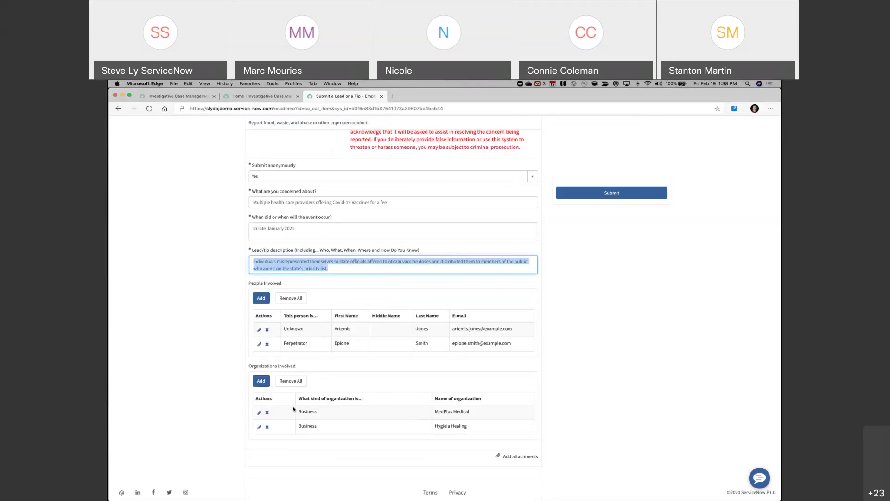
Check the blank entry form for another person involved, close it without adding anyone, and submit the anonymous tip.
click(261, 300)
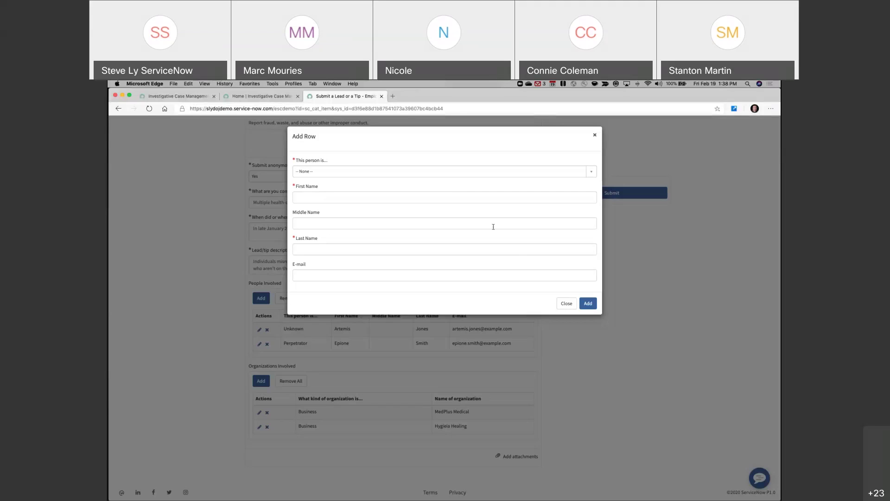
click(566, 306)
scroll(573, 334, up, 2)
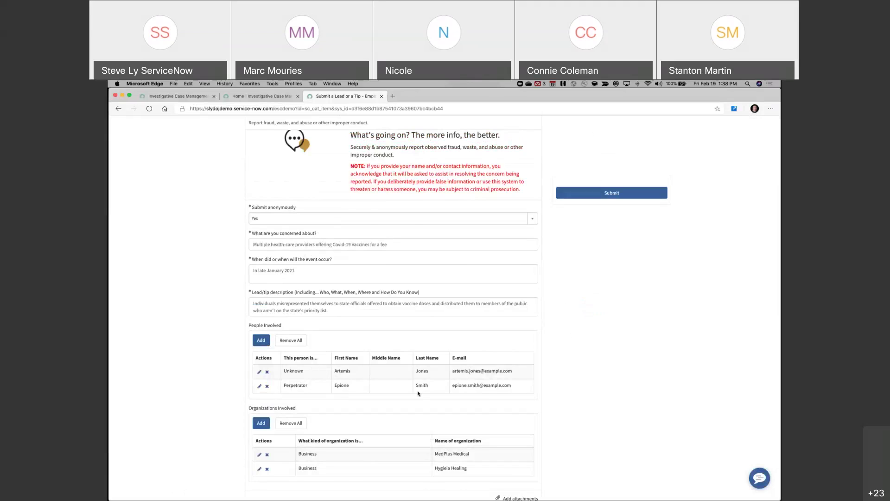
scroll(420, 394, up, 2)
click(613, 194)
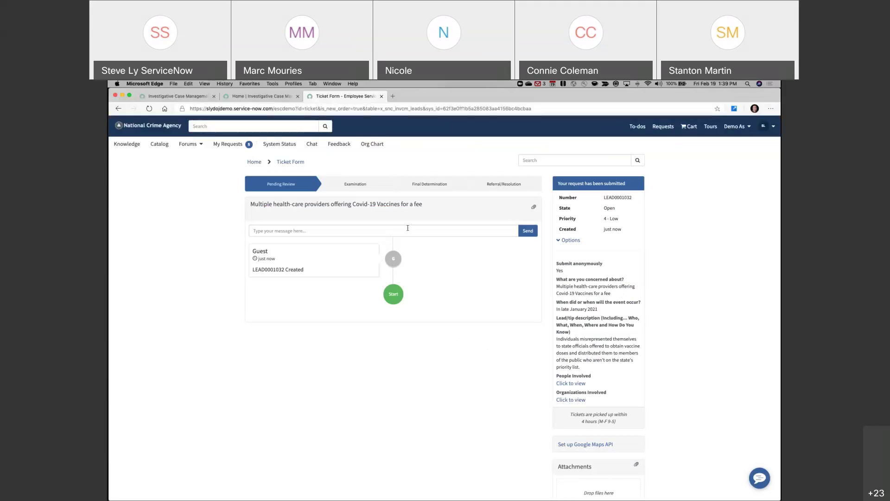
Switch to the investigations workspace and examine the overview's status counts, high-priority cases and the category and type charts.
click(258, 98)
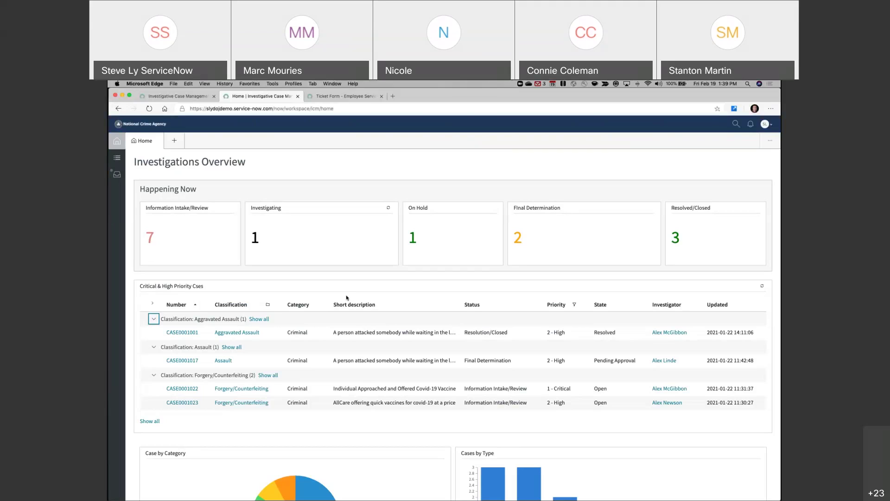
scroll(341, 430, down, 3)
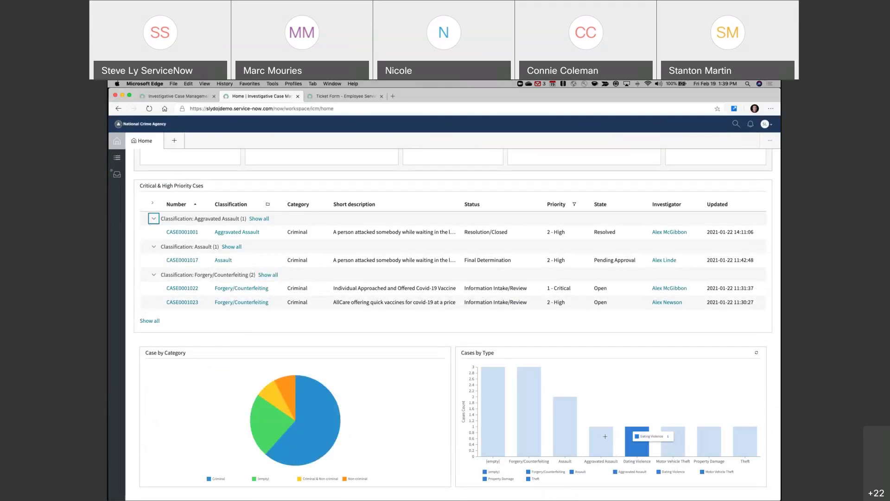
mouse_move(528, 455)
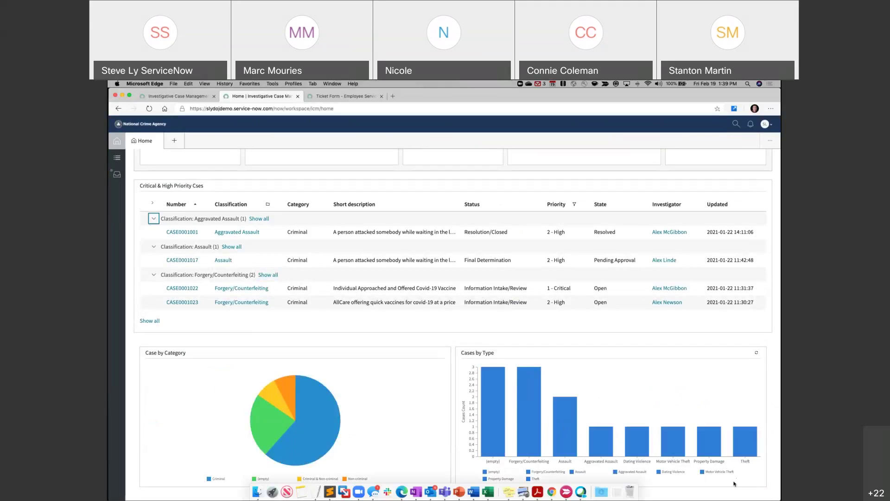
scroll(389, 410, down, 1)
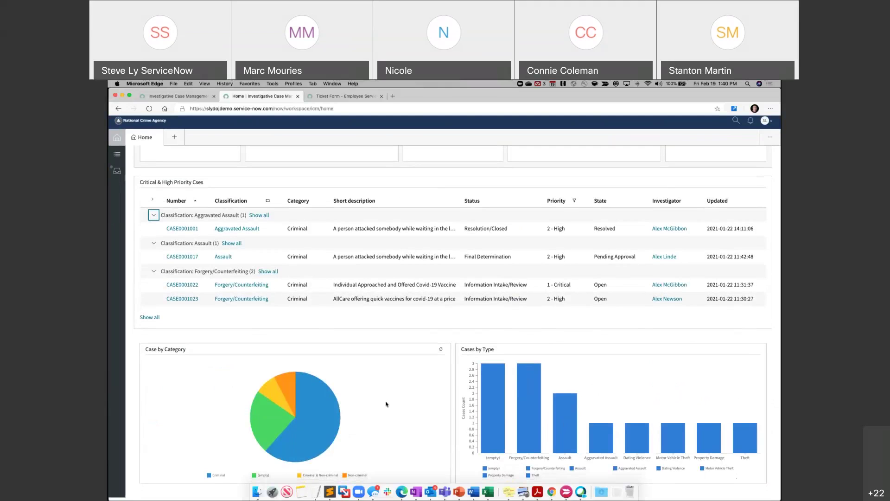
scroll(232, 252, up, 1)
scroll(200, 246, up, 5)
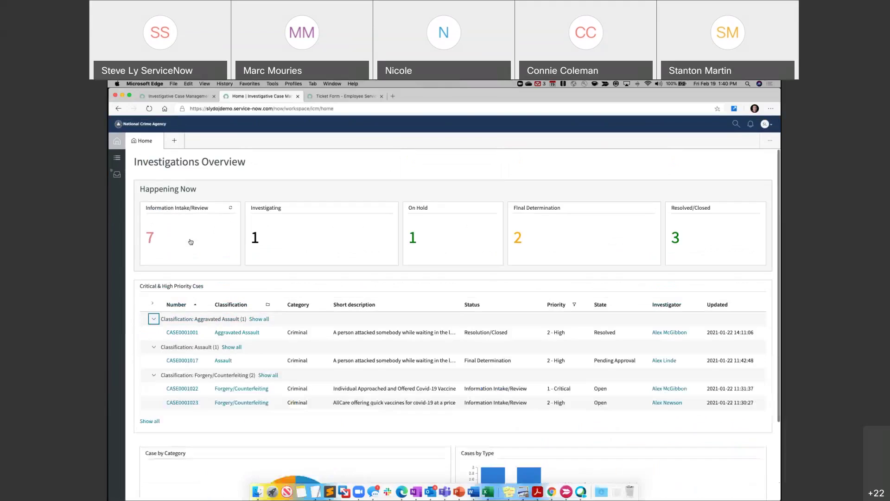
Open the lead "Multiple health-care providers offering Covid-19 Vaccines for a fee" from the list of open leads.
click(117, 158)
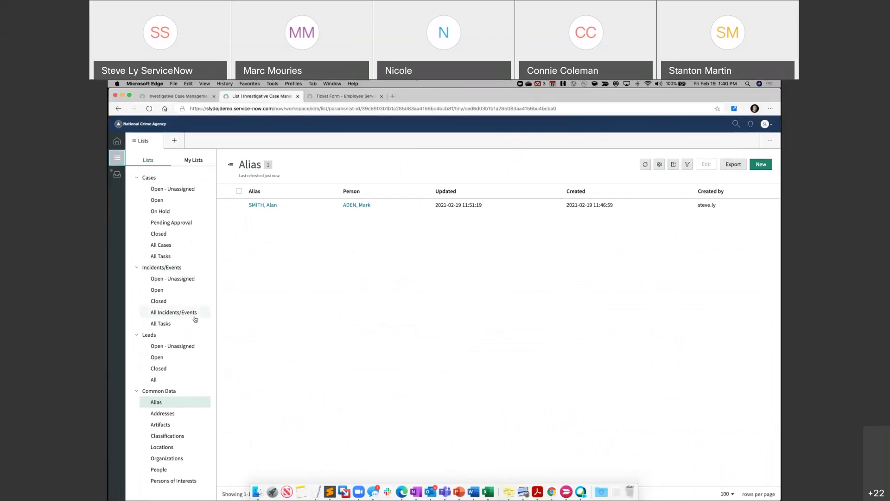
click(162, 358)
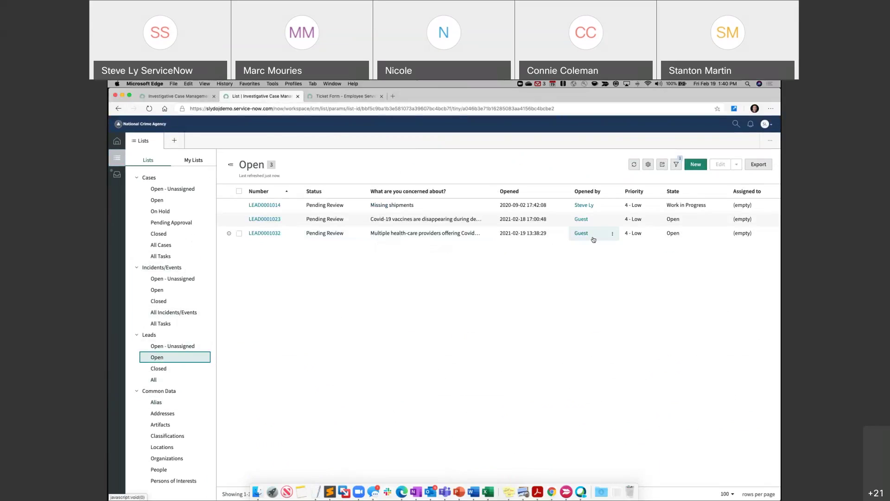
click(278, 234)
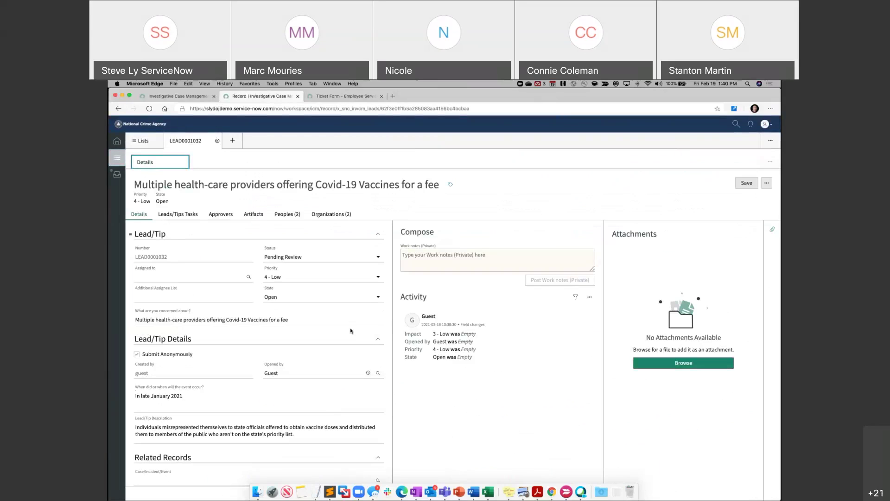
Hide the lead's attachments pane and review its details, related records, close details and notes sections.
click(772, 229)
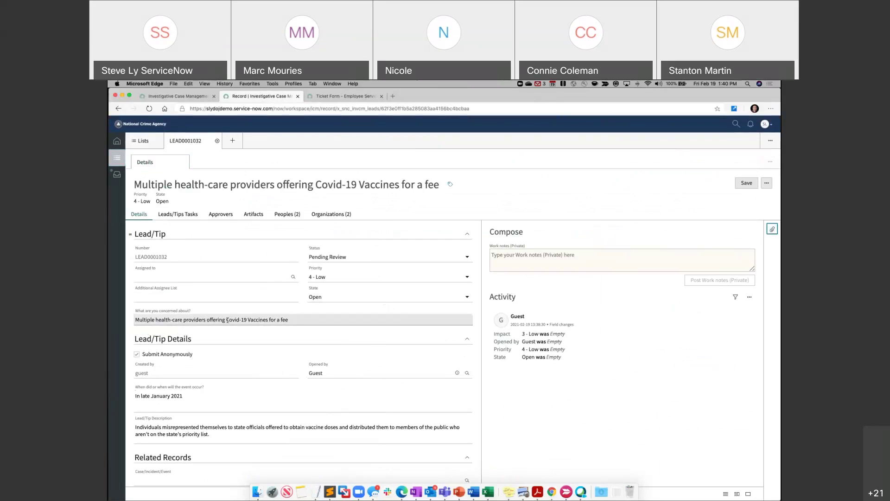
scroll(237, 338, down, 3)
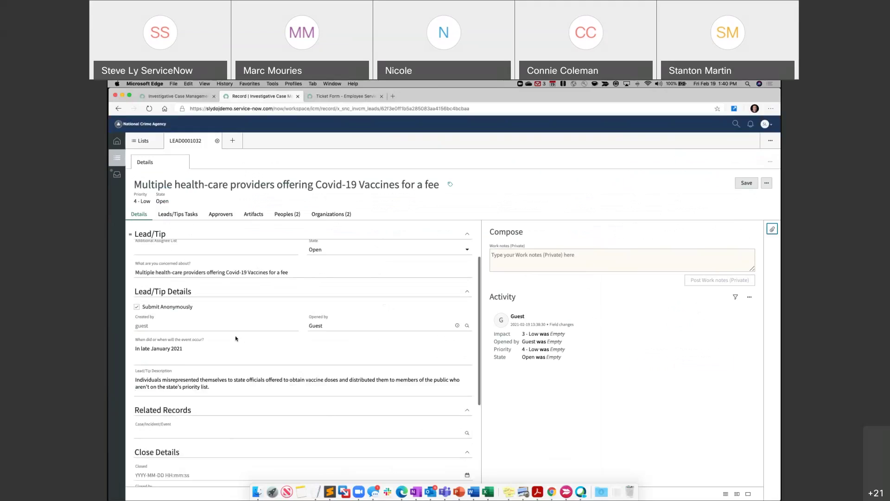
scroll(203, 361, down, 5)
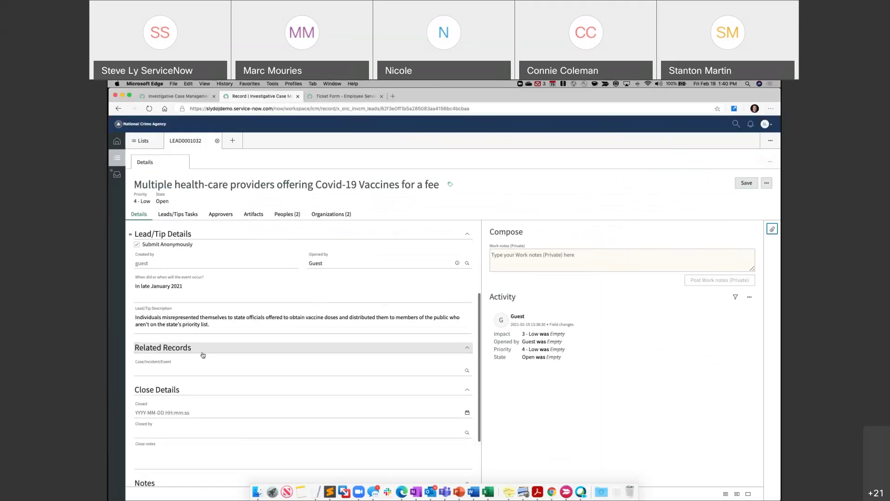
scroll(202, 352, up, 1)
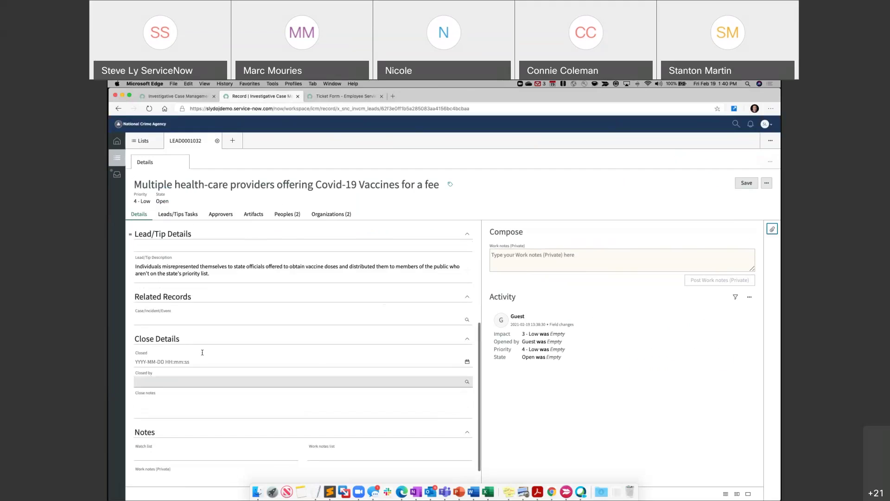
scroll(202, 353, up, 7)
click(180, 216)
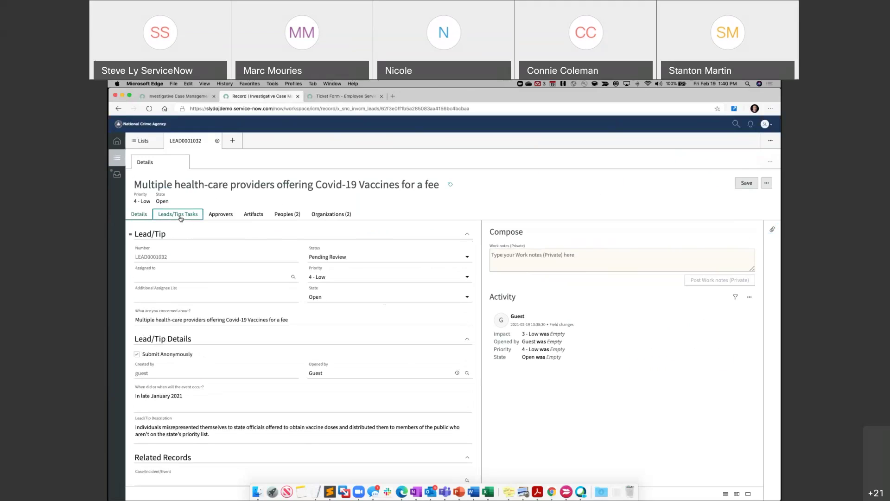
click(139, 214)
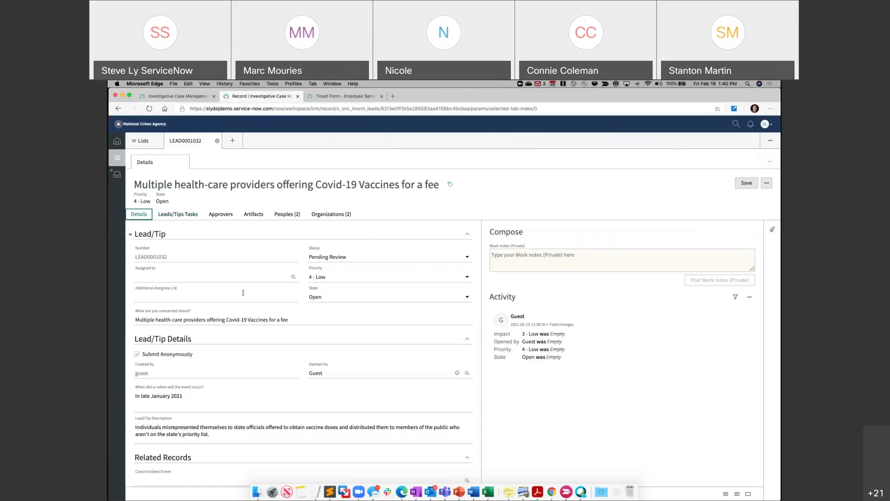
Assign the lead to the first investigator among the recent selections and save the record.
click(288, 277)
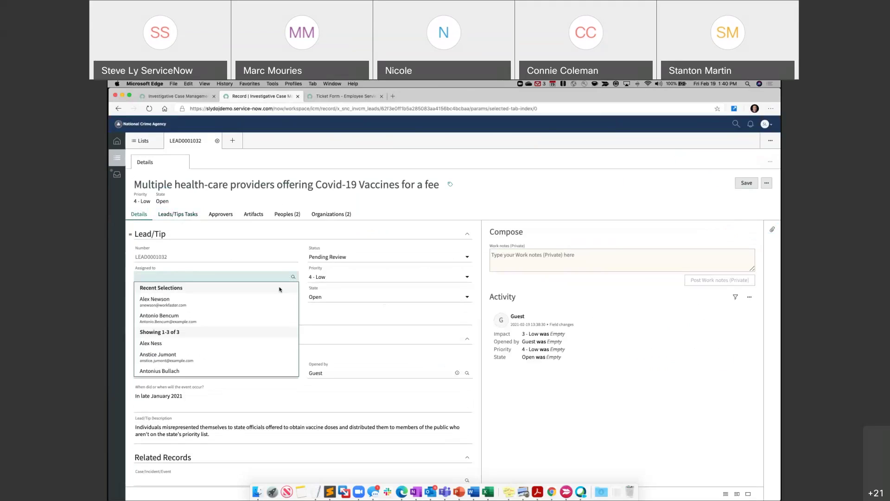
click(196, 302)
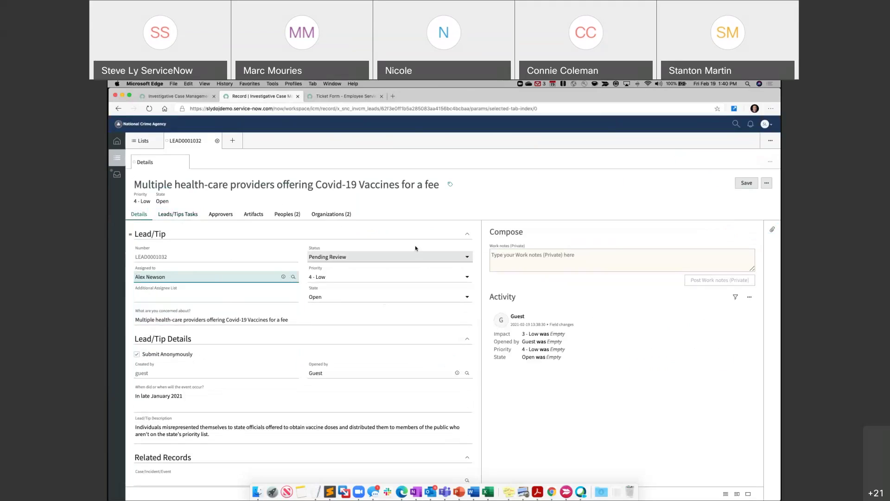
click(747, 183)
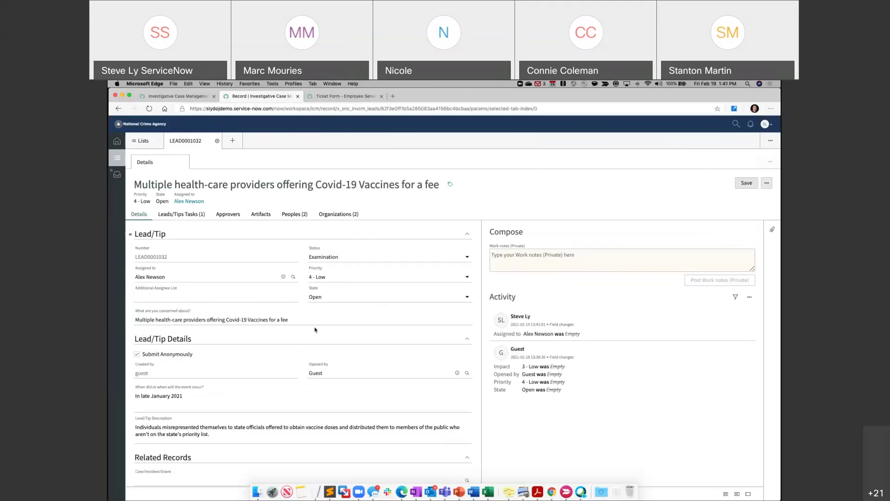
scroll(326, 332, down, 1)
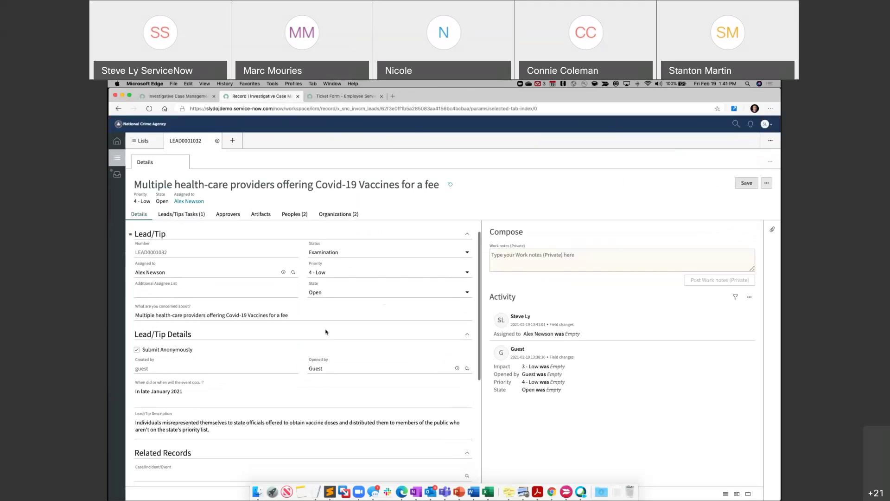
scroll(326, 332, up, 1)
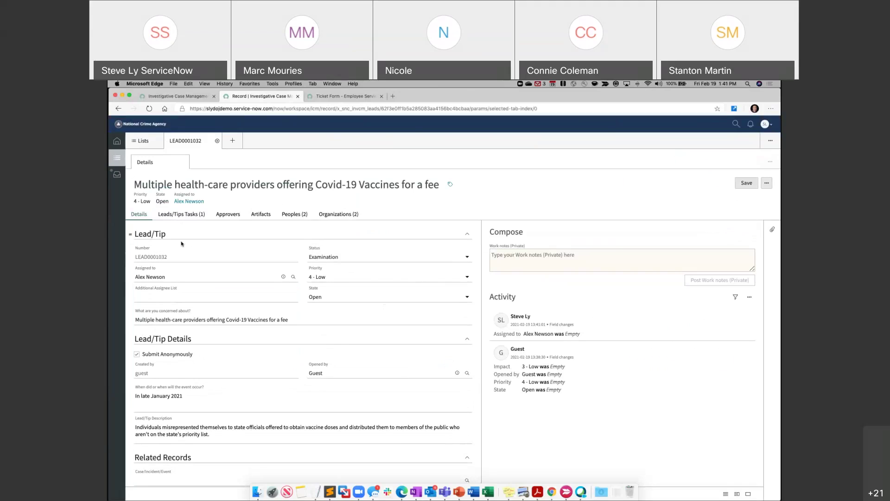
Review the lead's people and organizations, and inspect the Hygieia Healing record with its POC/Leader choices.
click(293, 217)
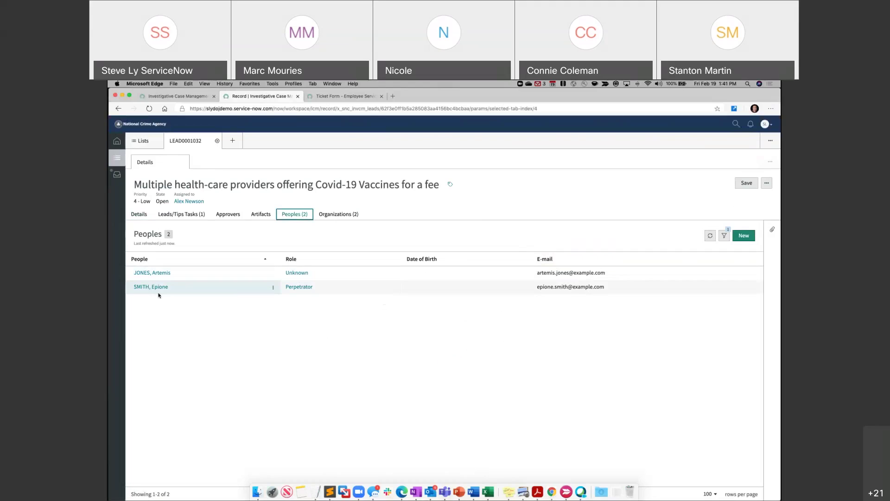
click(330, 215)
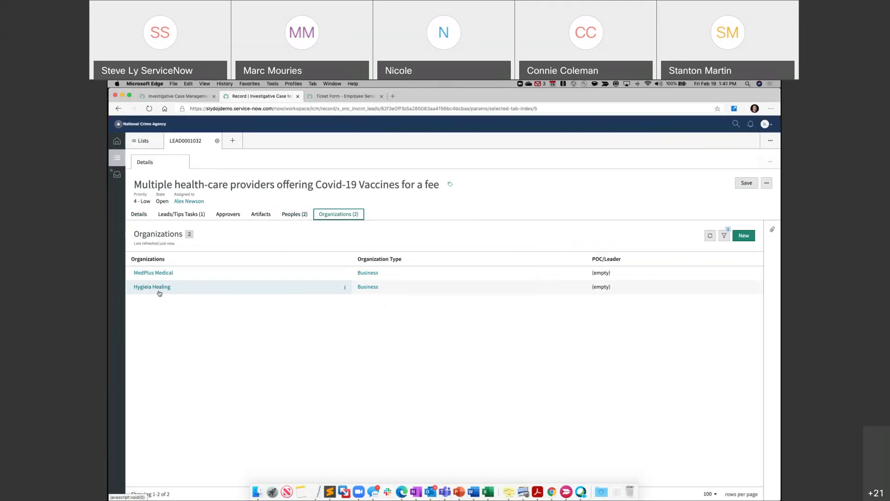
click(158, 288)
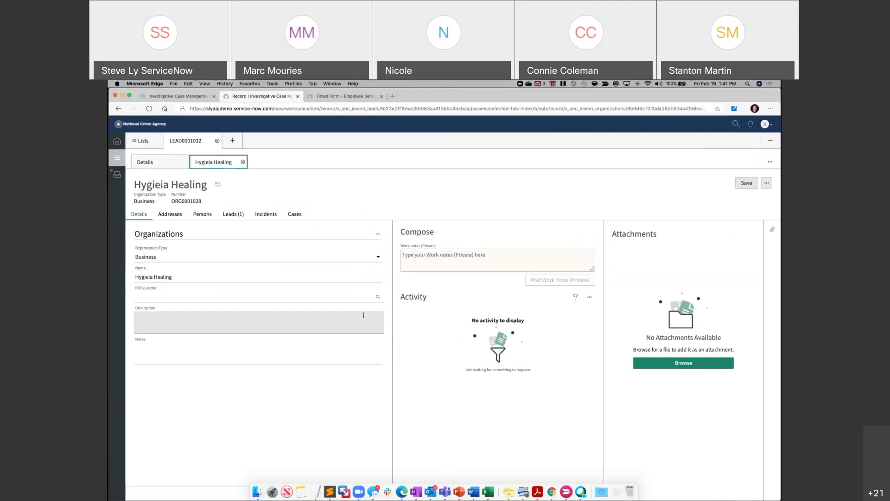
click(172, 294)
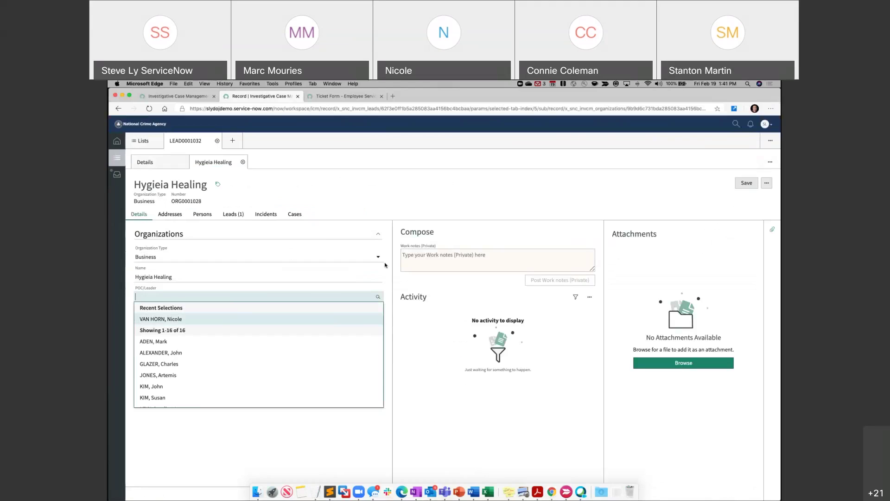
click(407, 217)
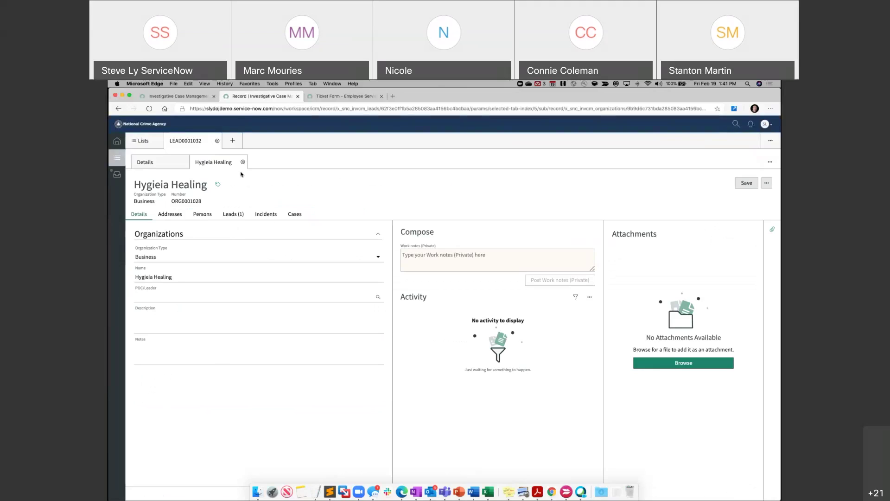
Review the lead's people and tasks, and view the workflow diagram of its approval process.
click(159, 160)
click(293, 214)
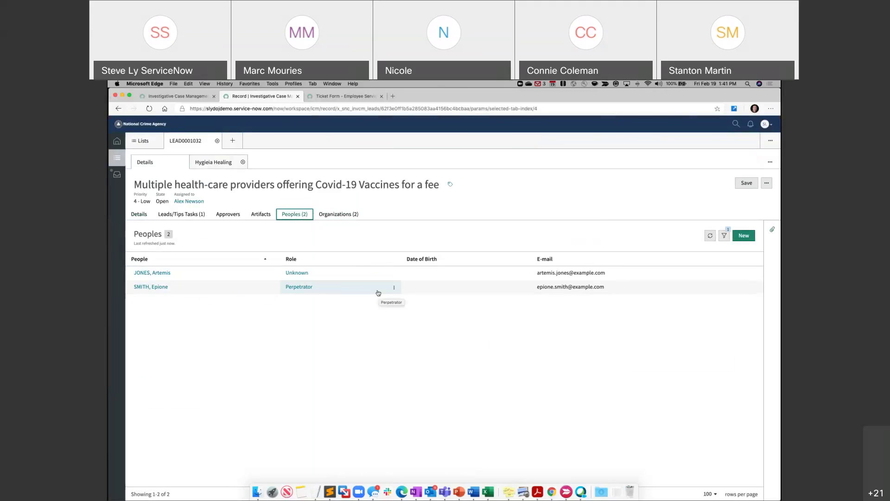
click(179, 215)
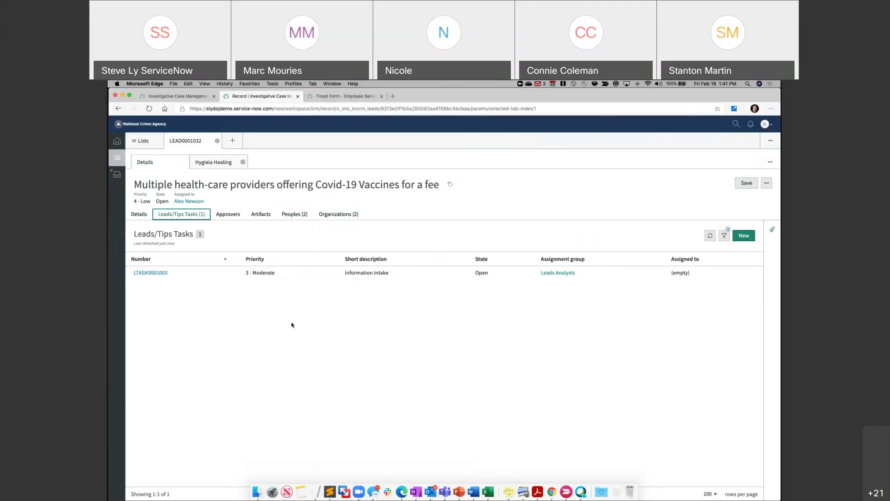
click(767, 182)
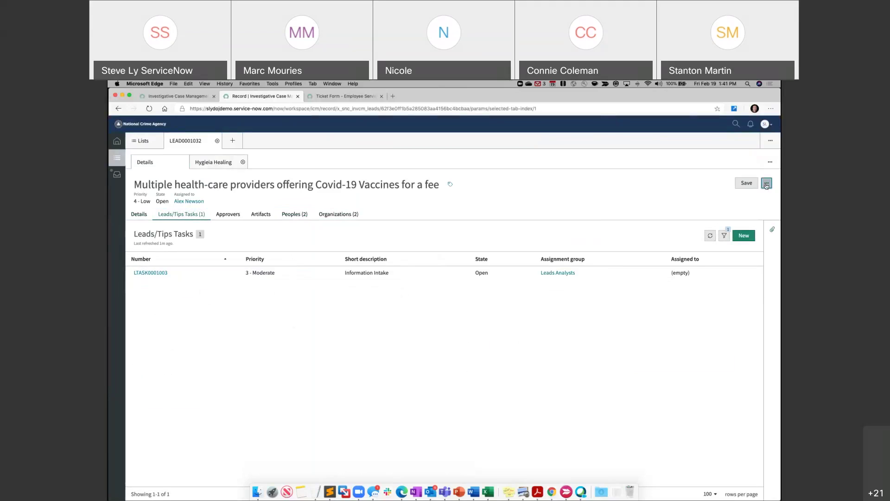
click(743, 196)
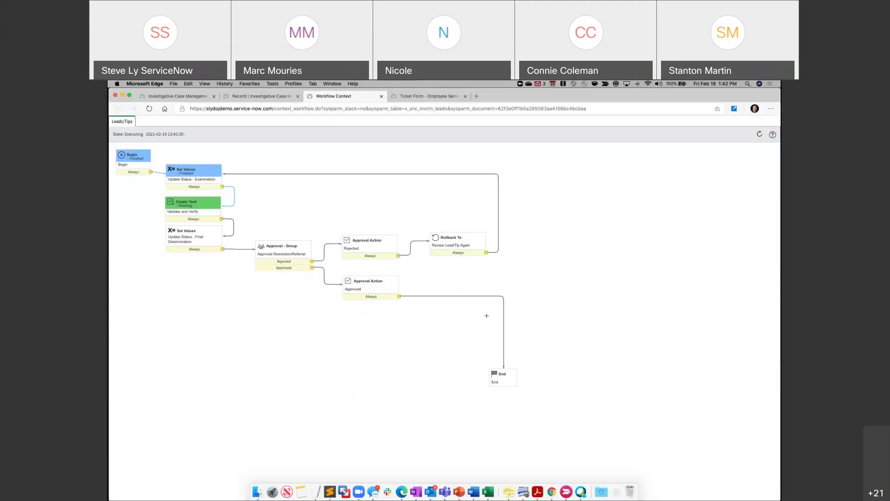
click(265, 97)
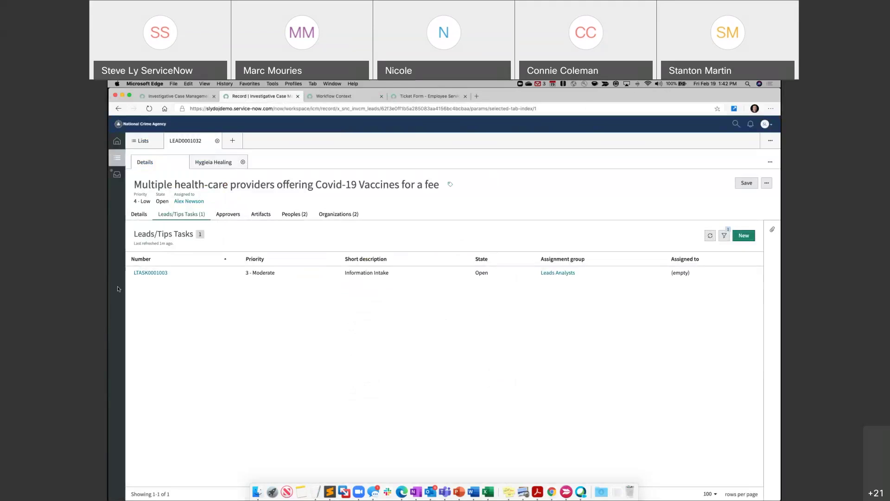
Set the lead's Information Intake task to Closed Complete, save it, and refresh the parent lead.
click(149, 273)
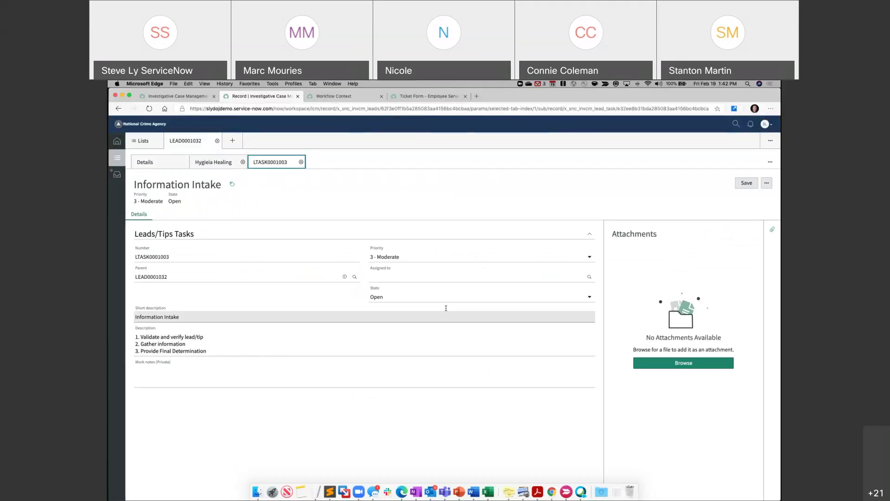
click(424, 298)
click(423, 298)
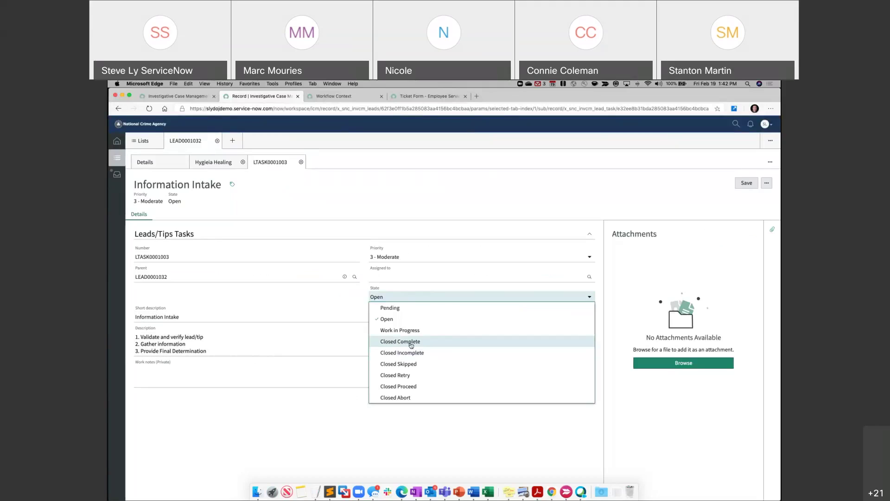
click(411, 345)
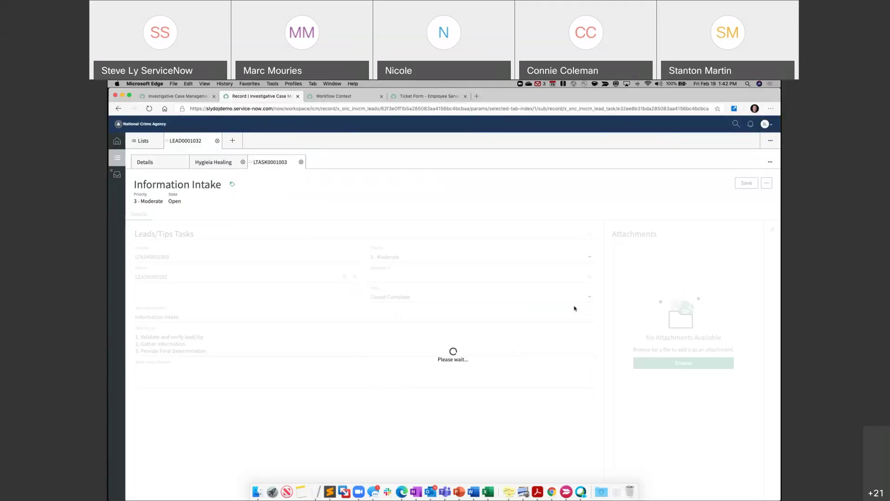
click(168, 166)
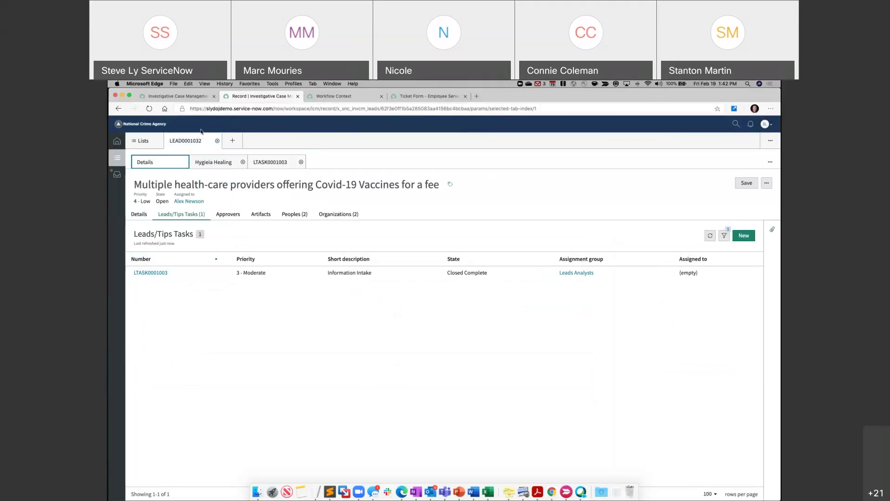
click(150, 111)
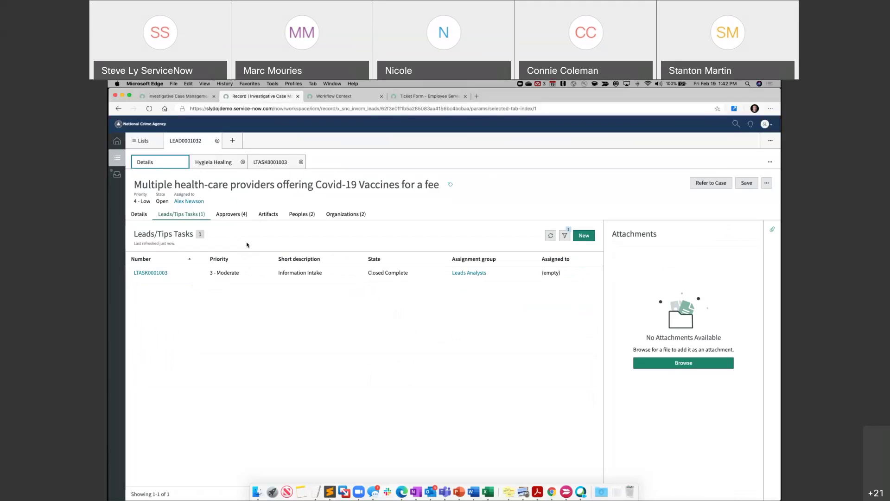
Set the first listed approver's request for the lead to Approved, save it, and return to the lead's approvers.
click(232, 217)
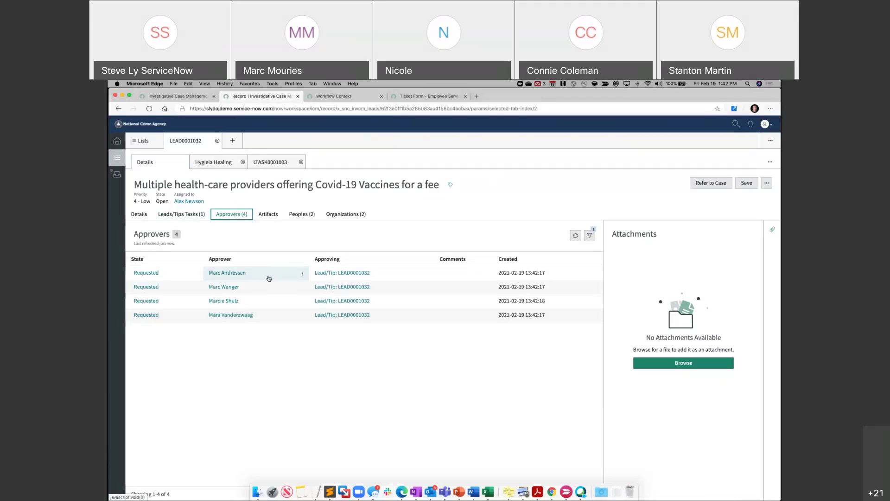
click(147, 274)
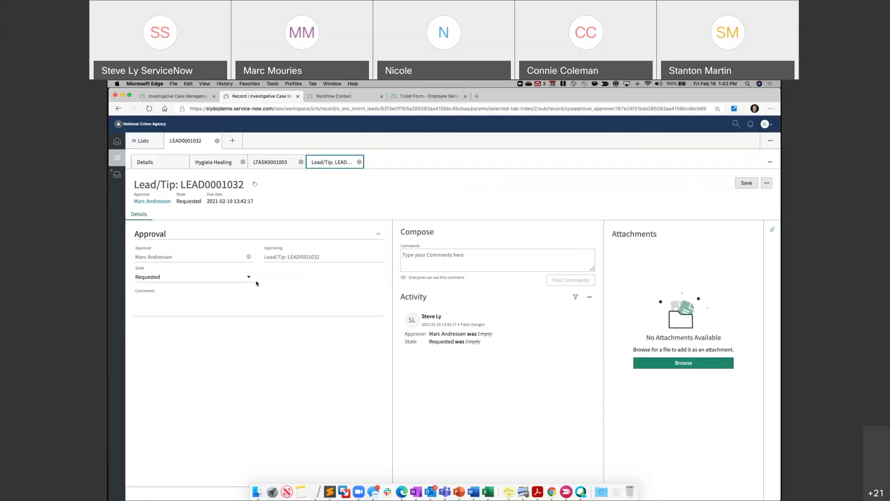
click(249, 280)
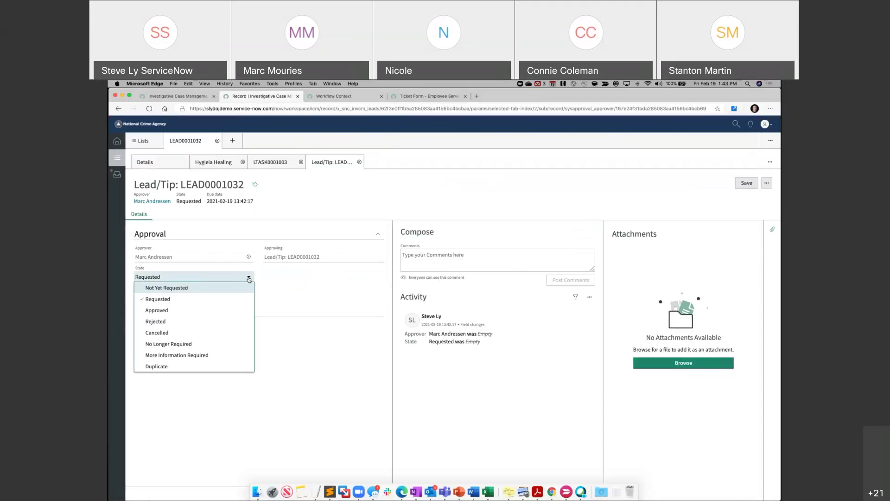
click(171, 311)
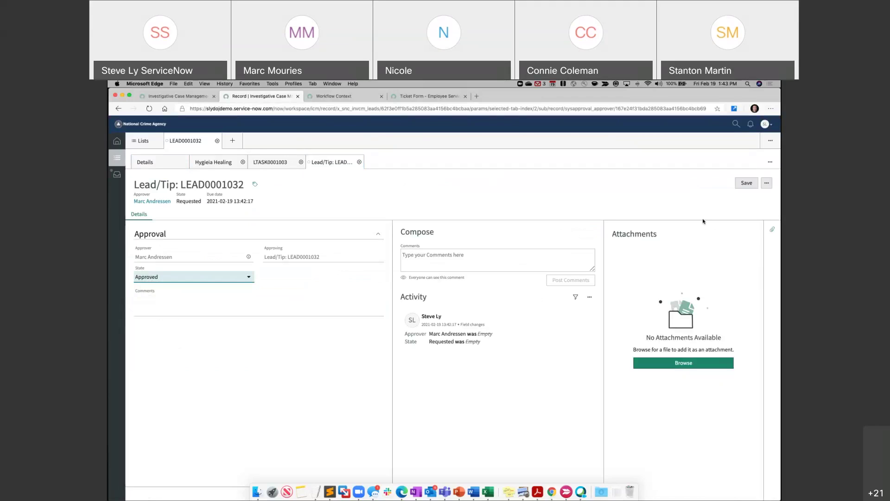
click(746, 184)
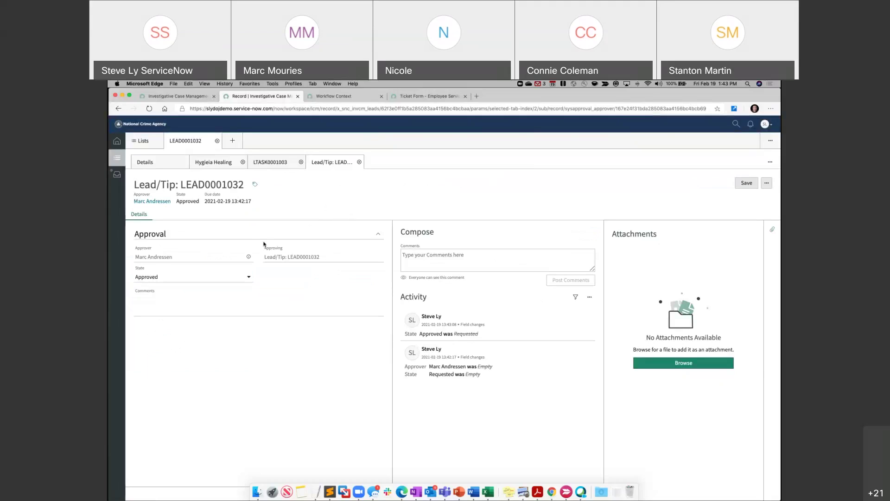
click(163, 162)
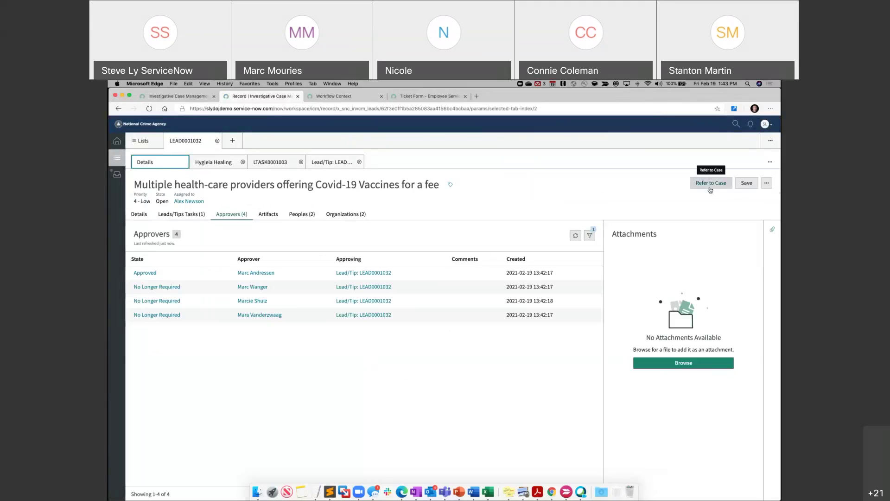
Refer the lead on paid Covid-19 vaccines to a case and review the lead's details and activity.
click(178, 215)
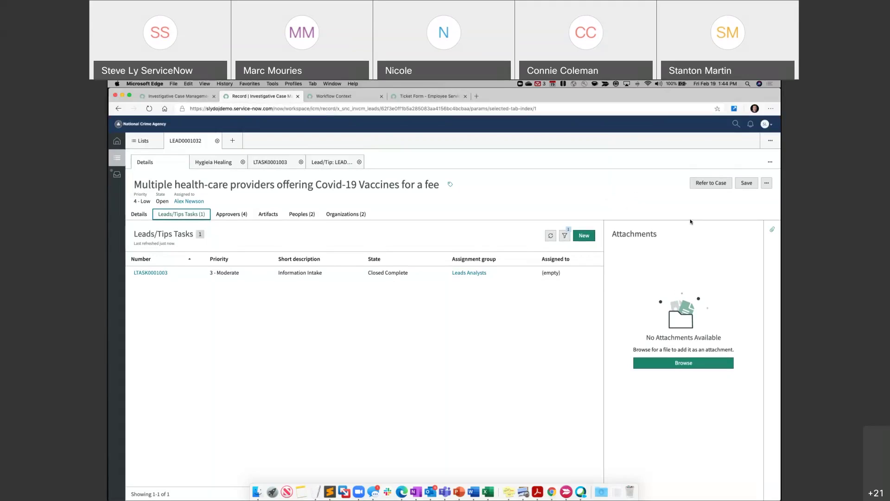
click(711, 183)
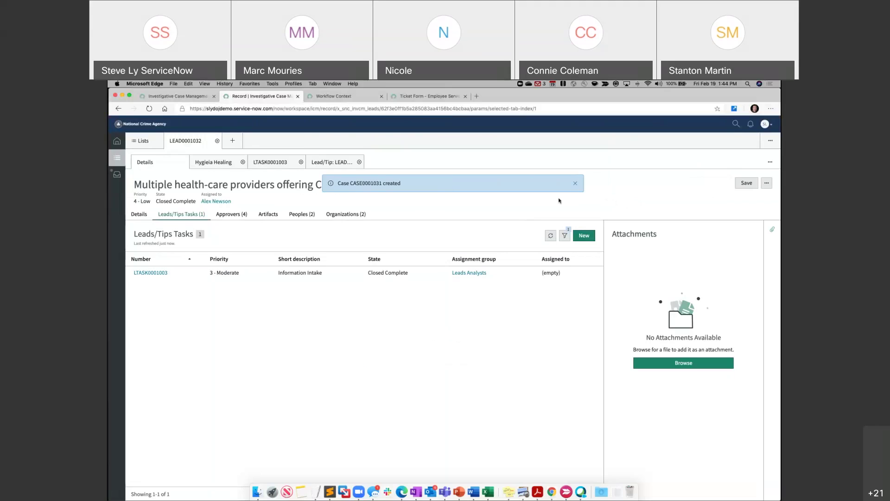
click(575, 184)
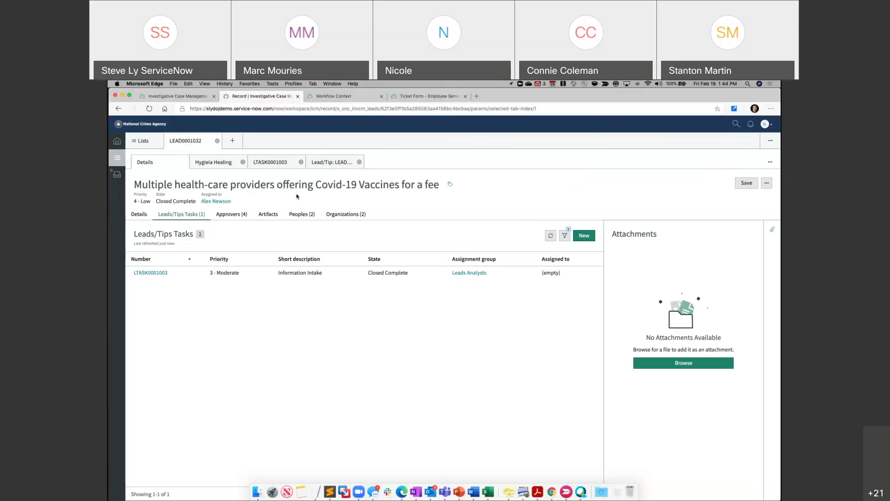
click(148, 214)
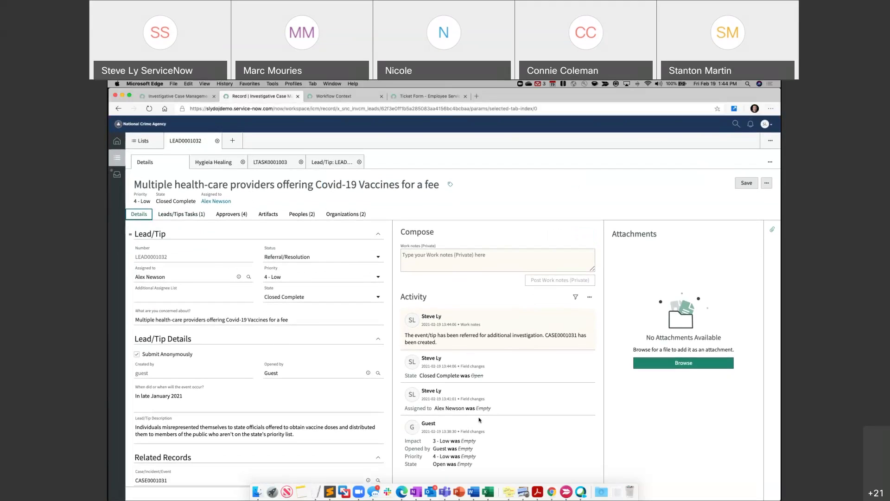
Open the first person's record in the Persons of Interest list under Common Data on the dashboard site.
click(195, 97)
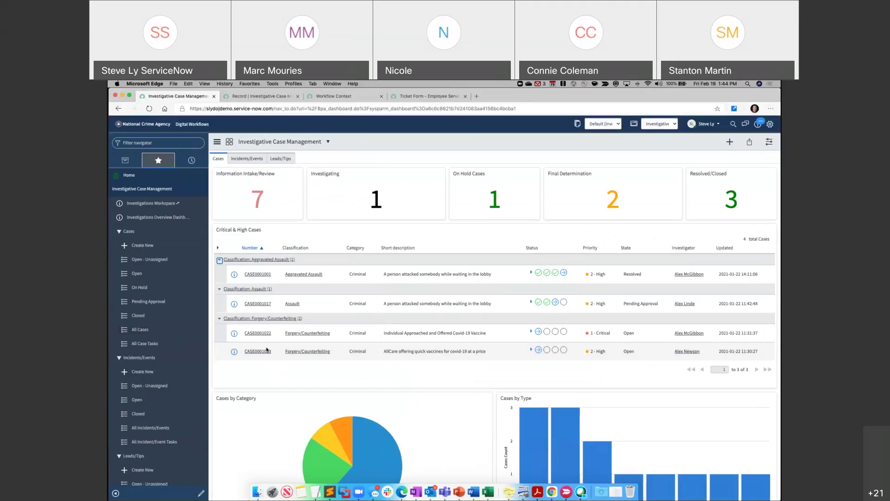
scroll(186, 343, down, 5)
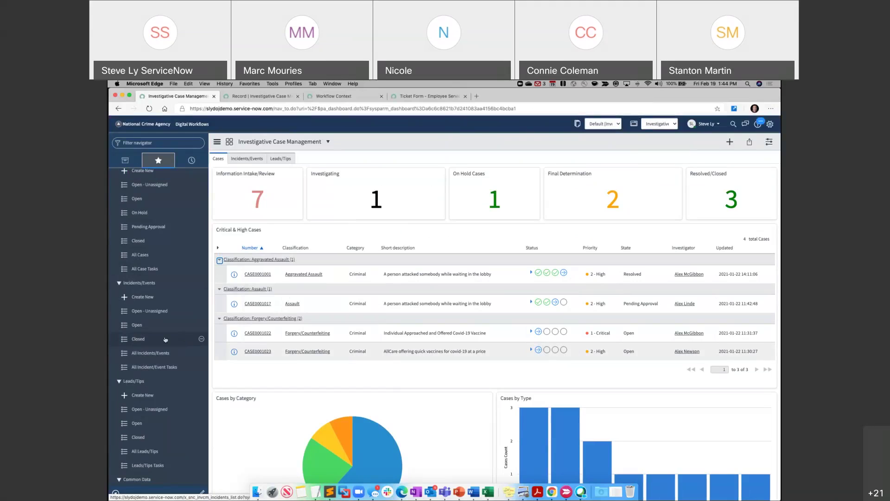
scroll(165, 339, down, 5)
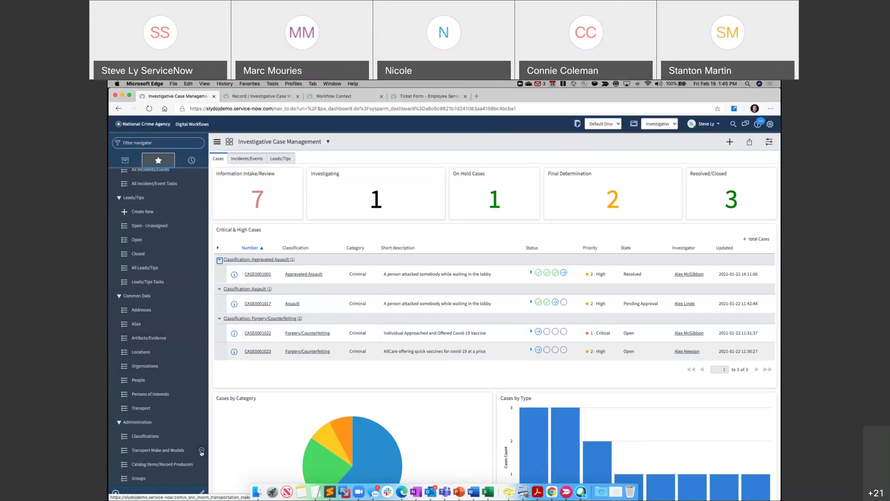
click(157, 395)
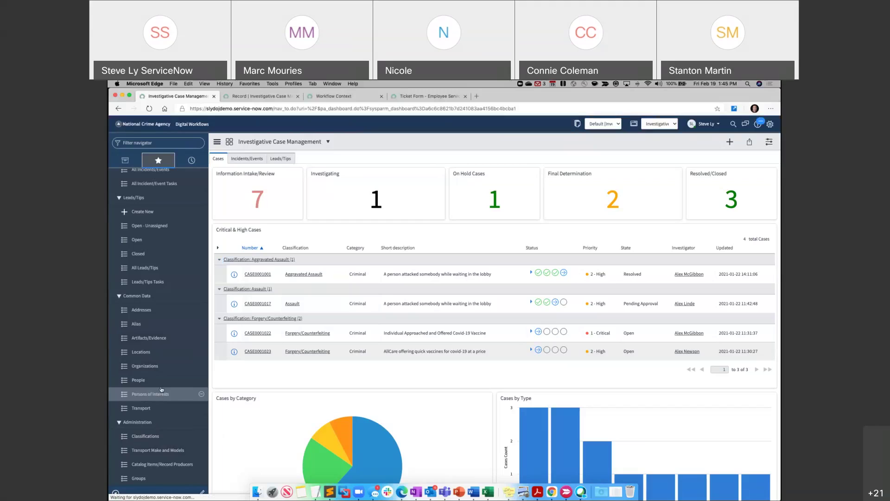
click(270, 334)
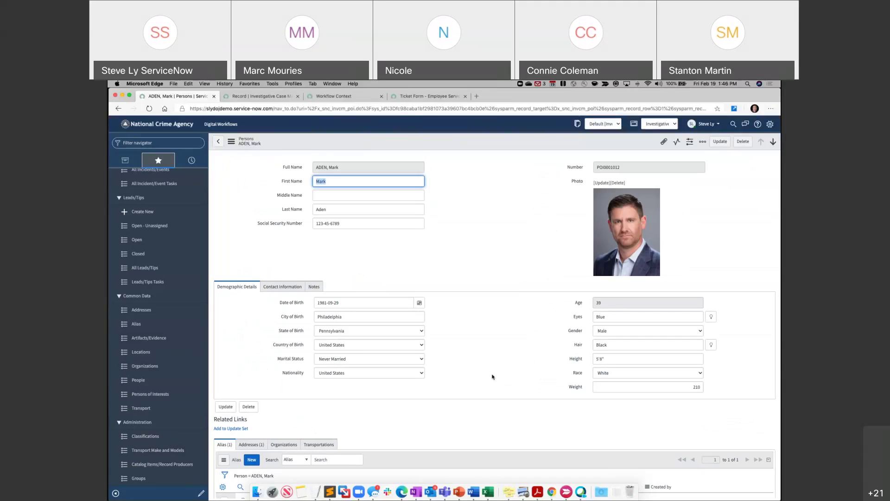
Review the person's identity fields, photo, demographic details and alias list.
scroll(468, 375, down, 1)
scroll(468, 375, down, 2)
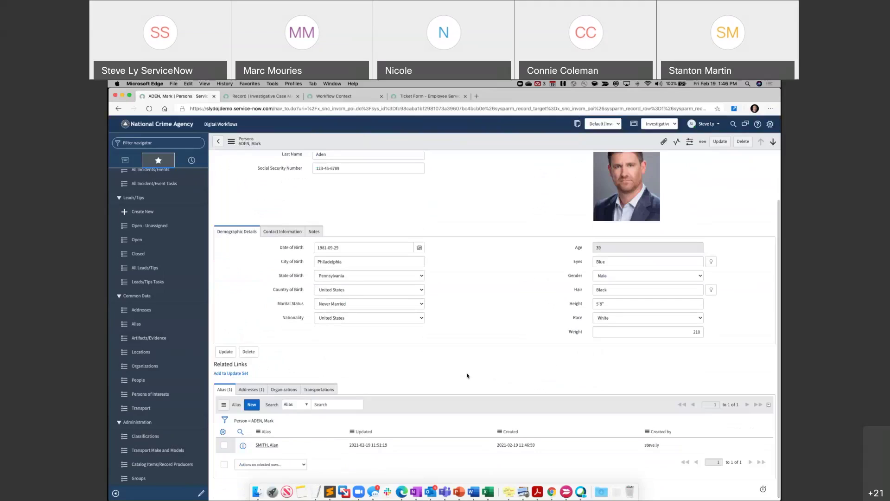
scroll(360, 378, up, 3)
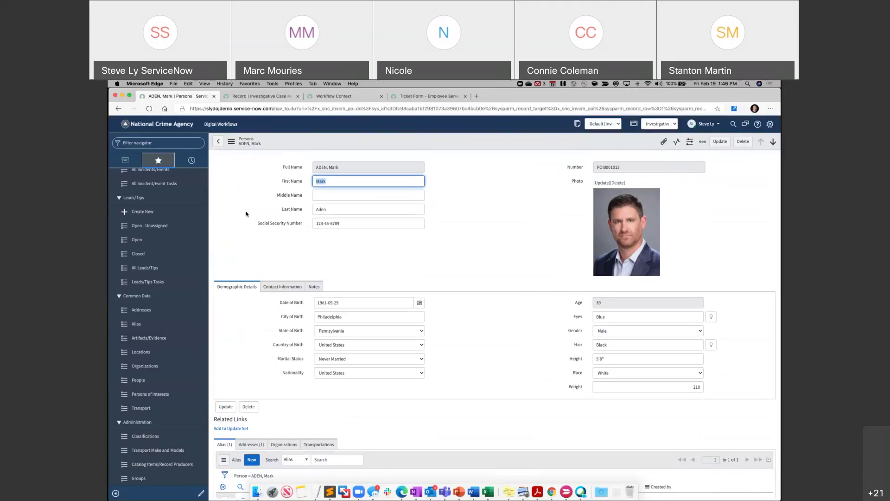
scroll(319, 248, down, 1)
scroll(319, 248, down, 2)
scroll(315, 250, up, 3)
scroll(308, 253, down, 3)
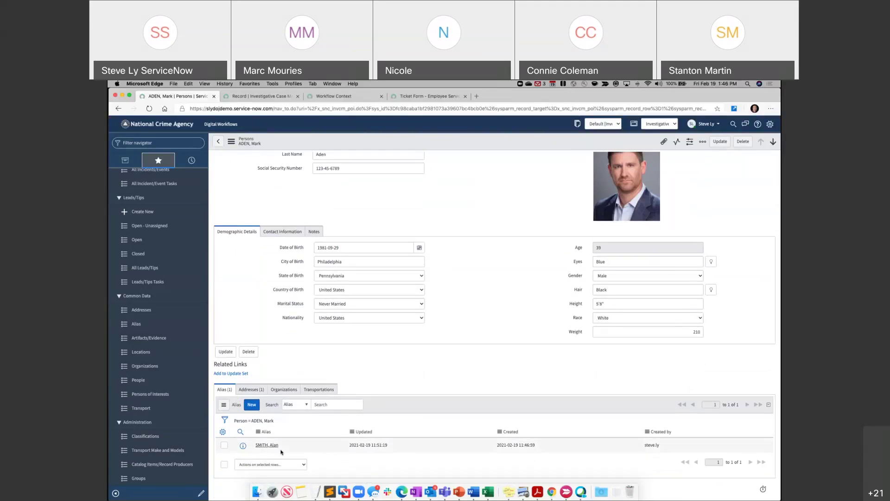
Inspect the person's residence address record and return to the person's record.
click(252, 393)
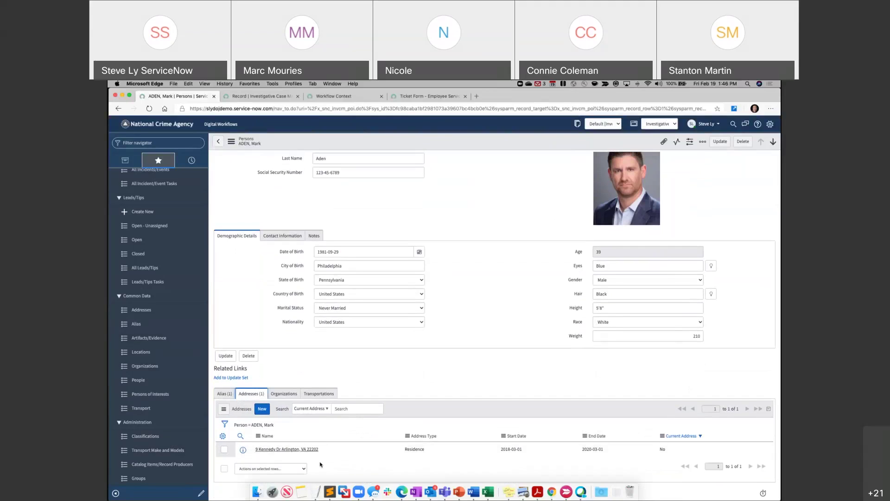
click(280, 449)
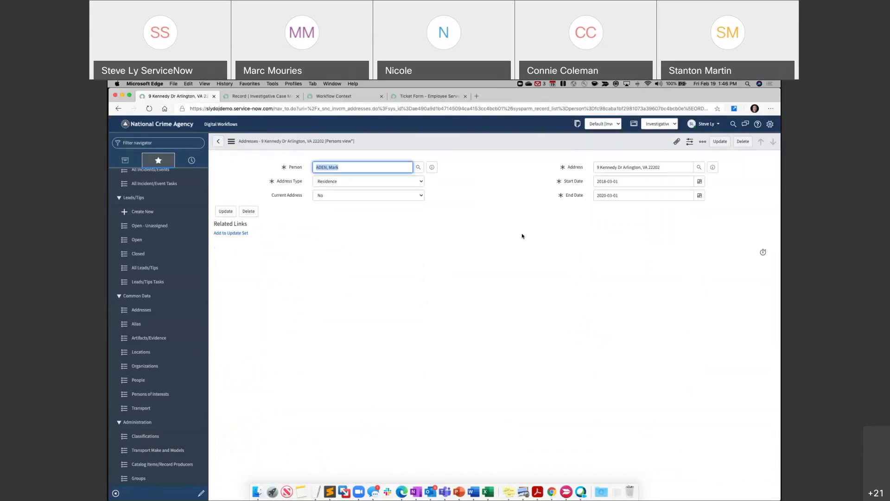
click(220, 141)
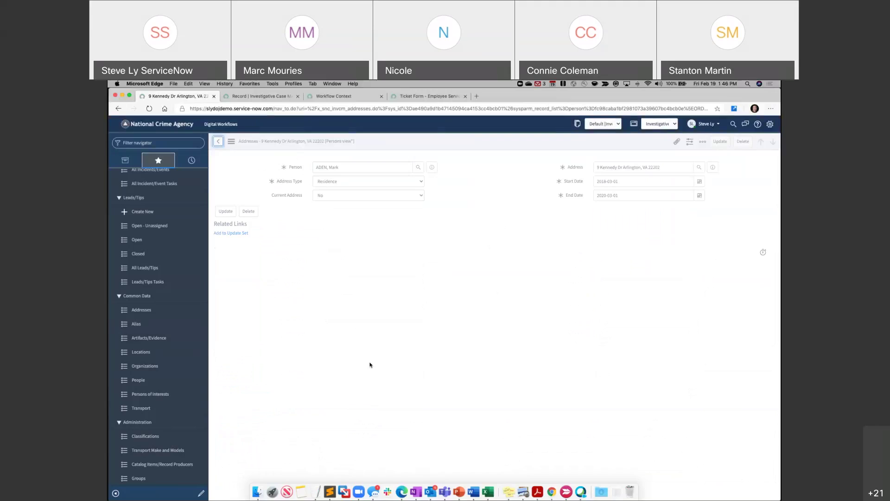
scroll(371, 399, down, 5)
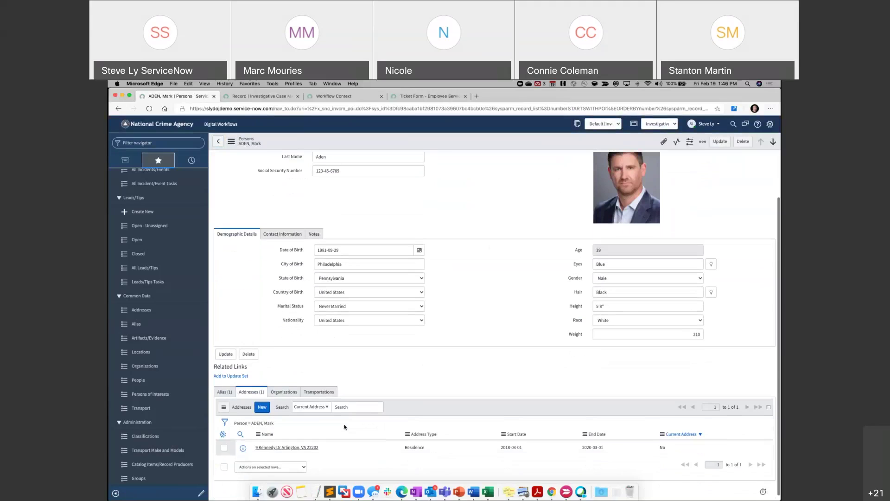
Try to add MedPlus Medical to the person's related organizations.
click(284, 394)
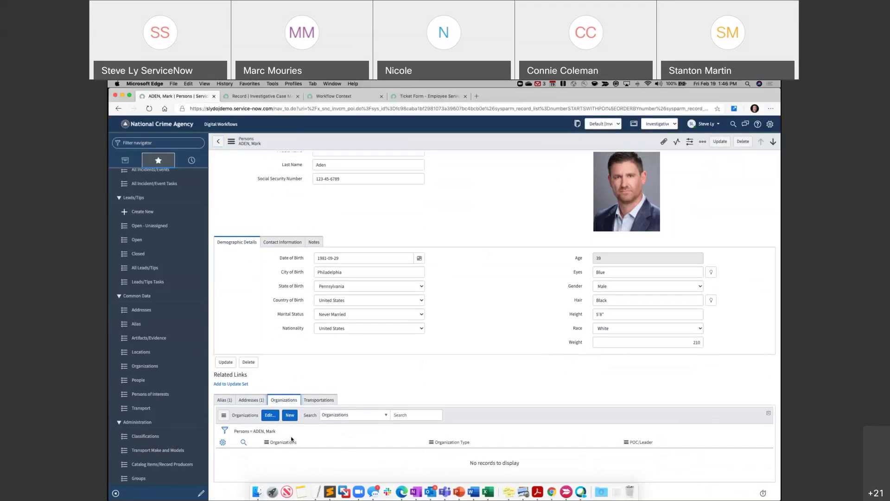
click(270, 416)
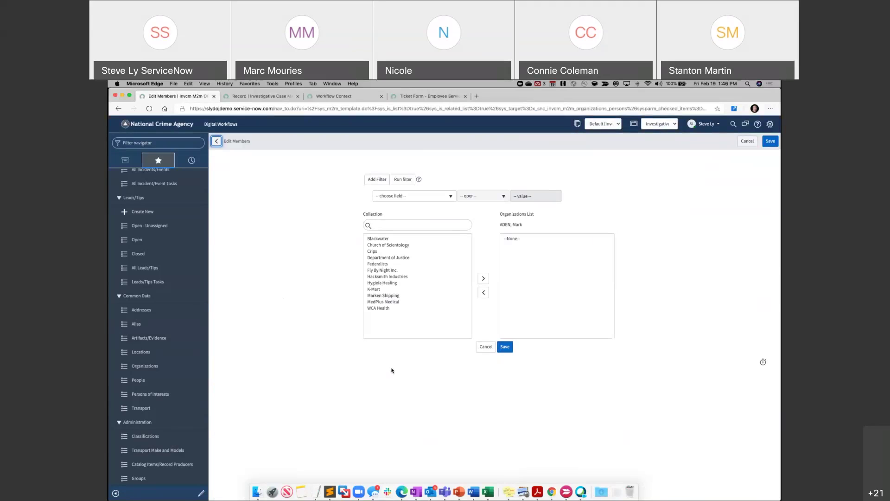
click(381, 303)
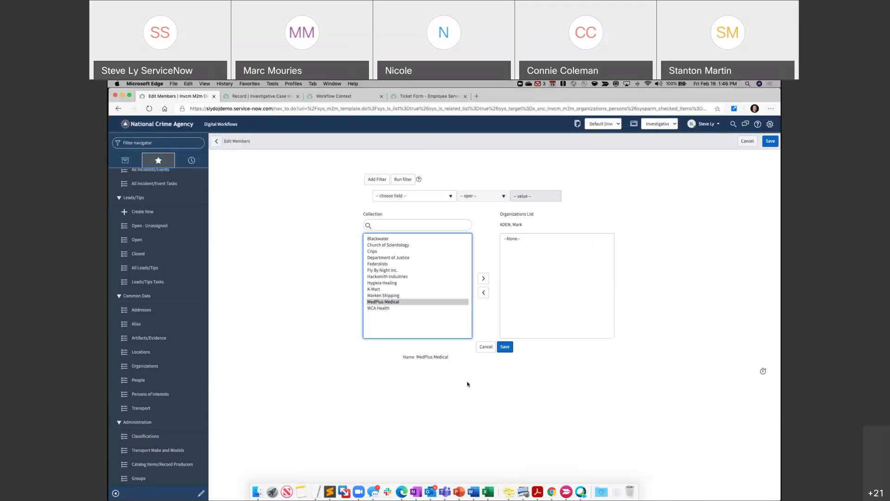
click(506, 349)
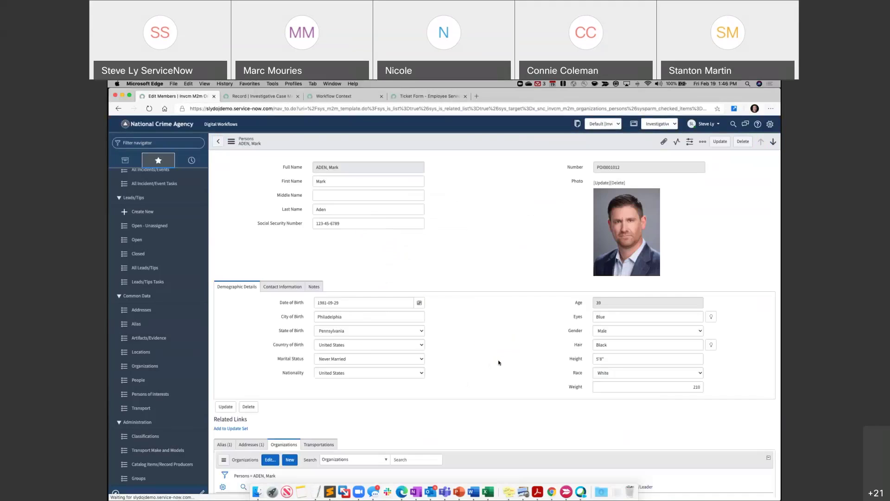
Add MedPlus Medical to the person's organizations list and save the membership.
scroll(364, 421, down, 3)
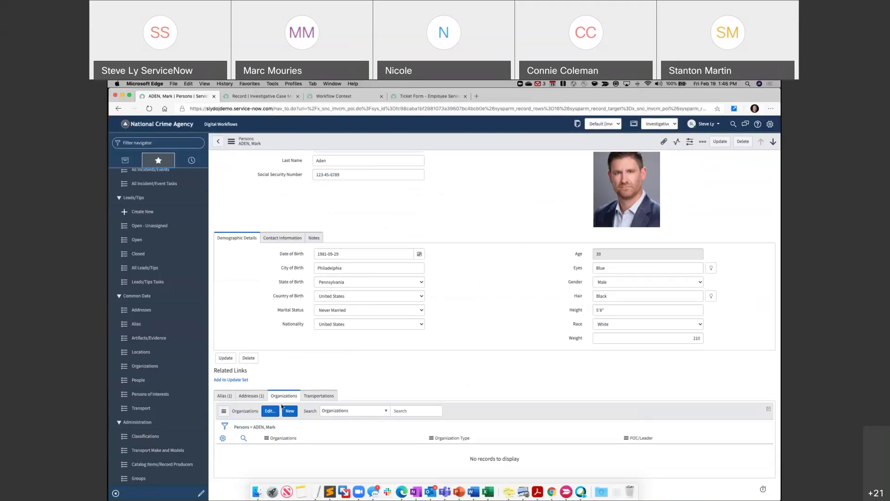
click(273, 410)
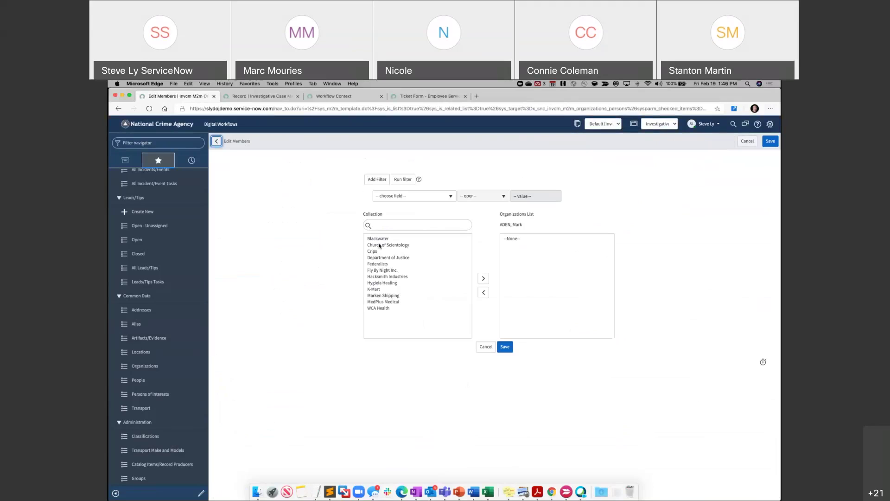
click(381, 303)
double_click(382, 302)
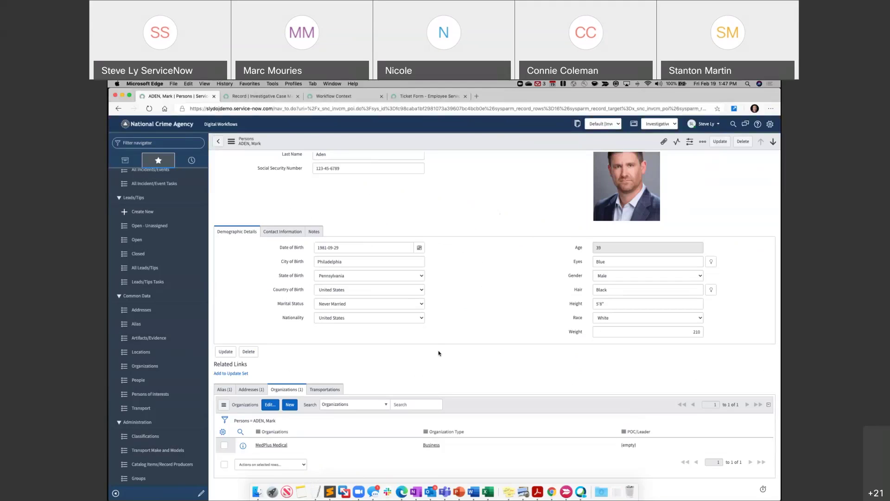
Review the person's transportations, contact information, notes activity and alias list.
click(324, 390)
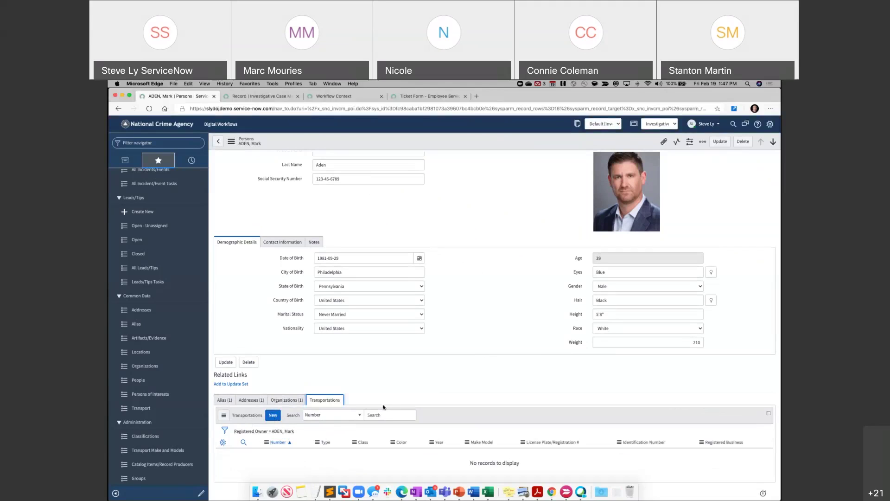
scroll(400, 392, up, 2)
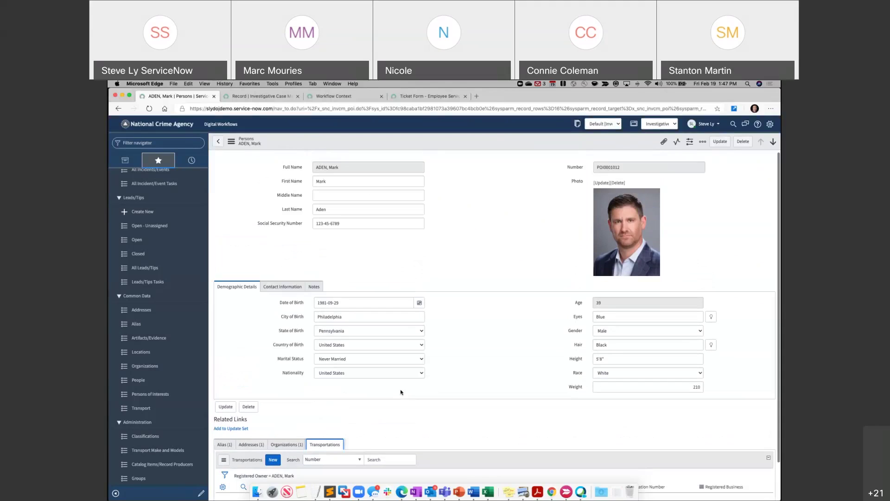
click(301, 287)
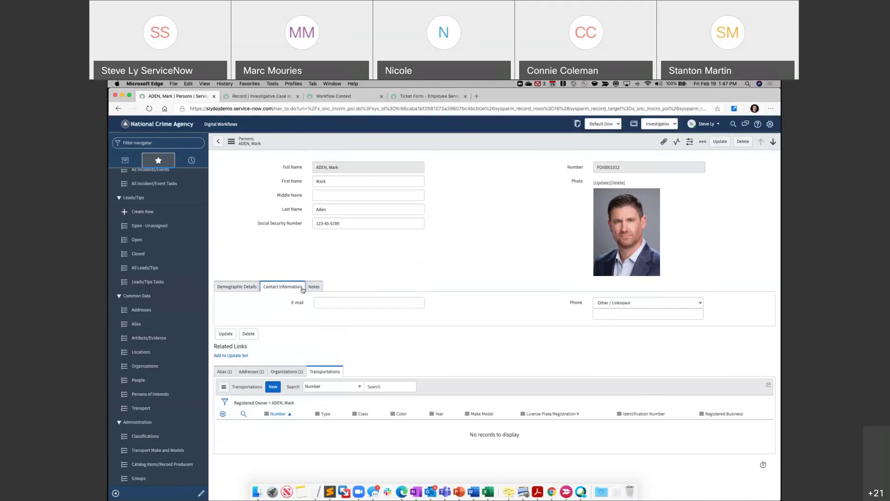
click(314, 287)
scroll(269, 384, down, 2)
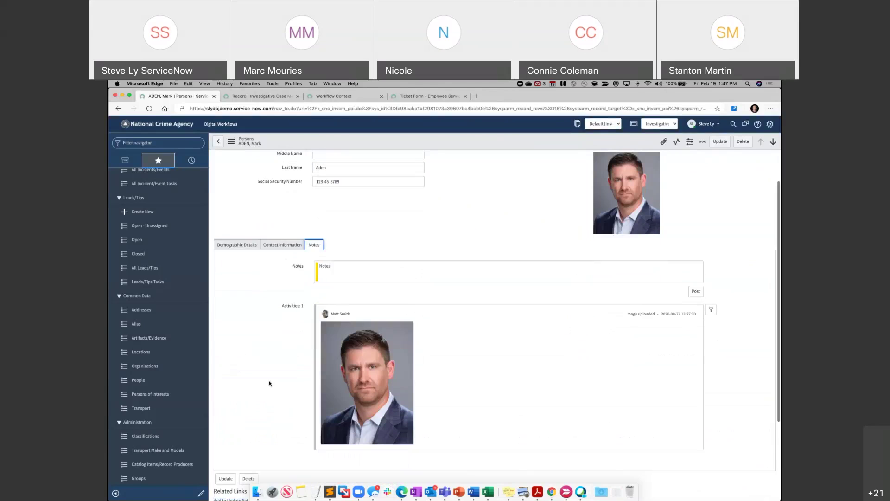
scroll(269, 384, down, 4)
scroll(270, 383, up, 6)
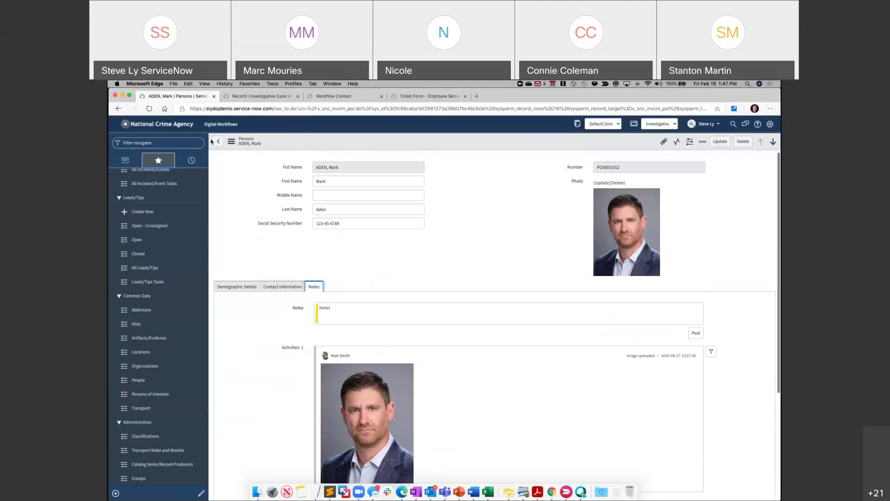
scroll(254, 273, down, 1)
scroll(254, 273, up, 1)
scroll(254, 273, down, 5)
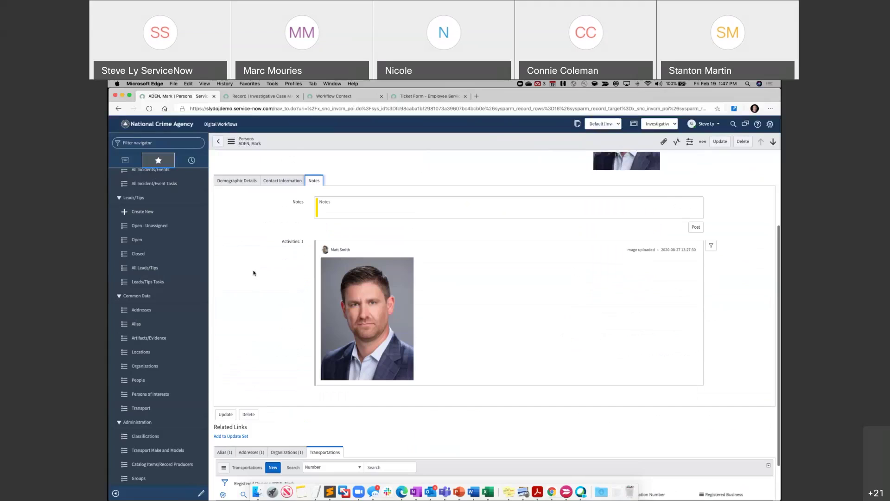
scroll(254, 273, down, 3)
click(223, 399)
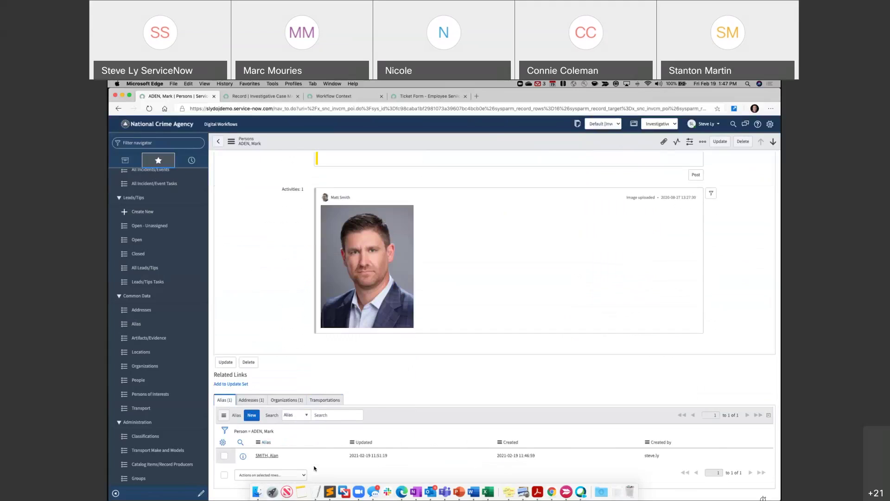
Collapse the Common Data, Leads/Tips and Incidents/Events groups in the navigator.
click(139, 295)
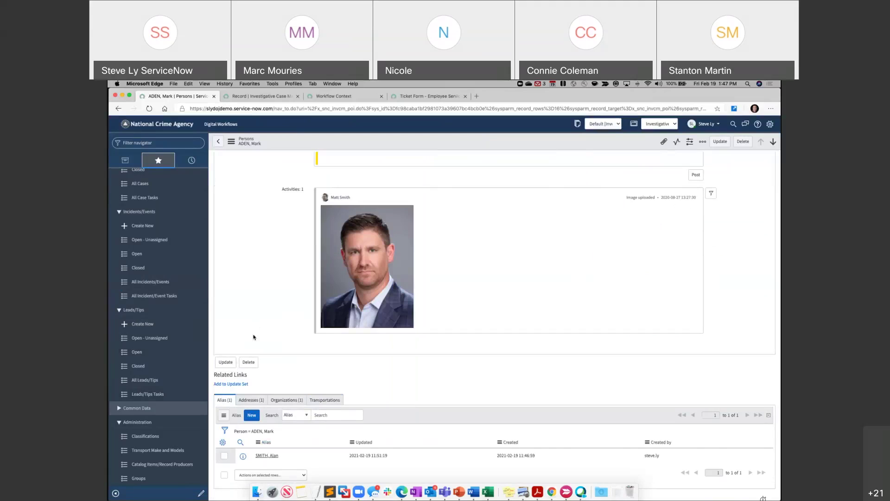
scroll(259, 338, up, 3)
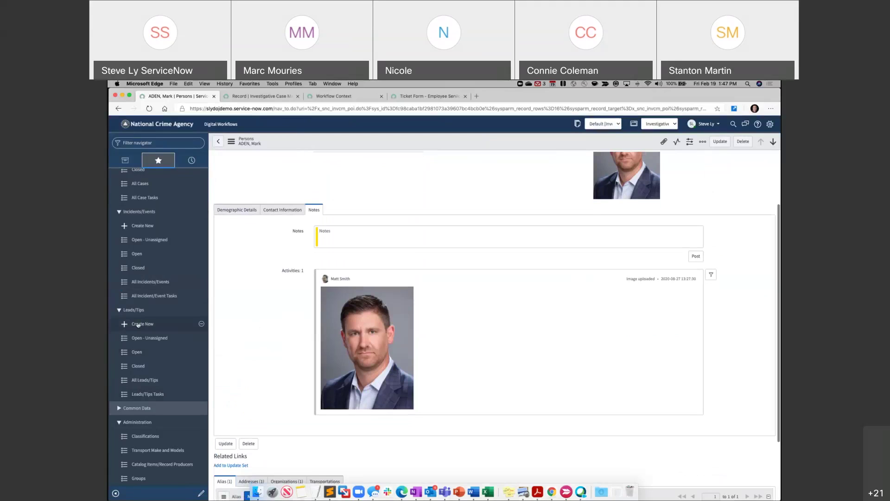
scroll(118, 361, up, 2)
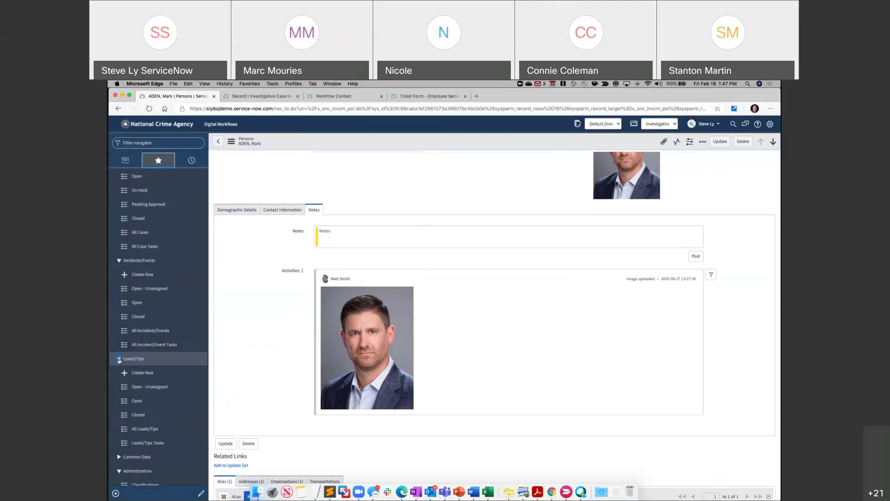
click(119, 360)
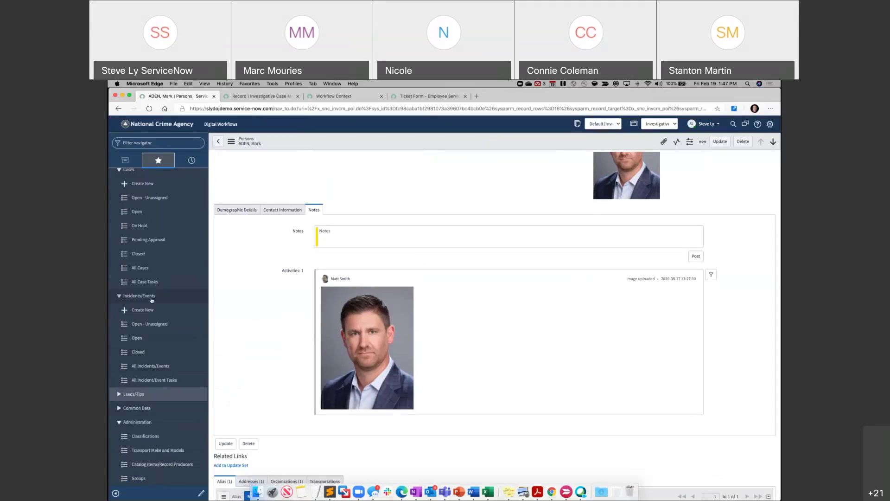
click(120, 297)
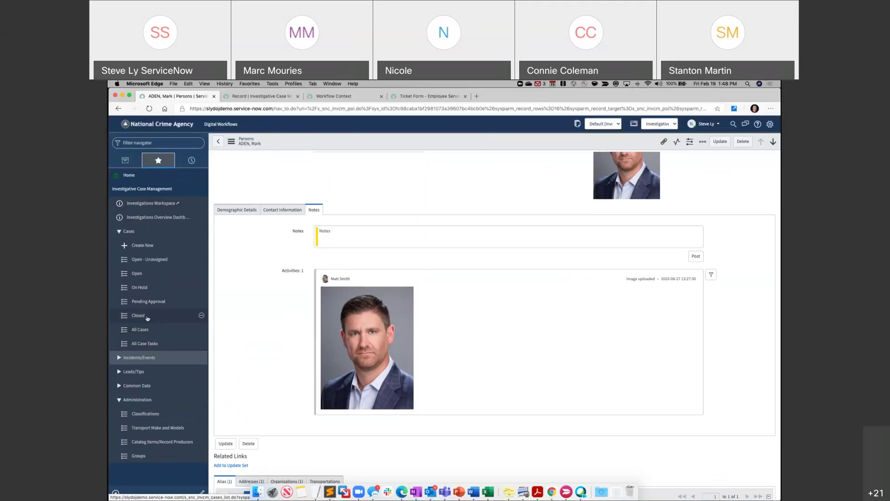
Open CASE0001031 from the list of open cases.
click(138, 274)
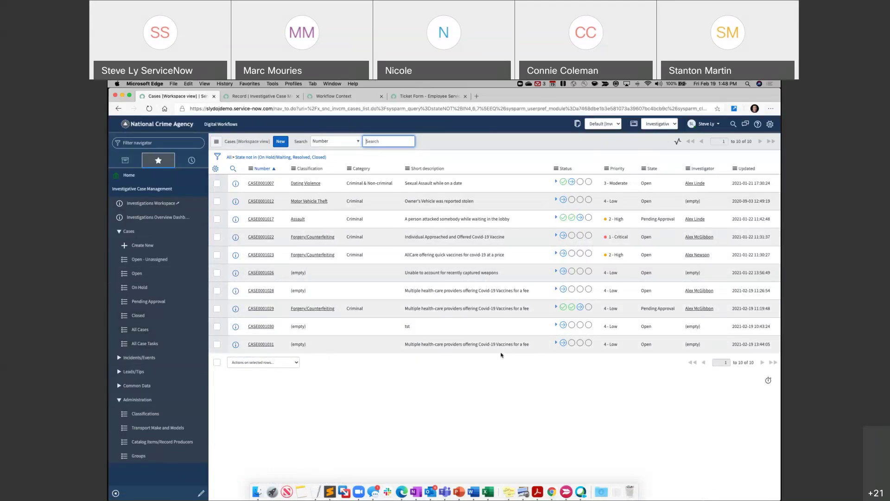
click(262, 345)
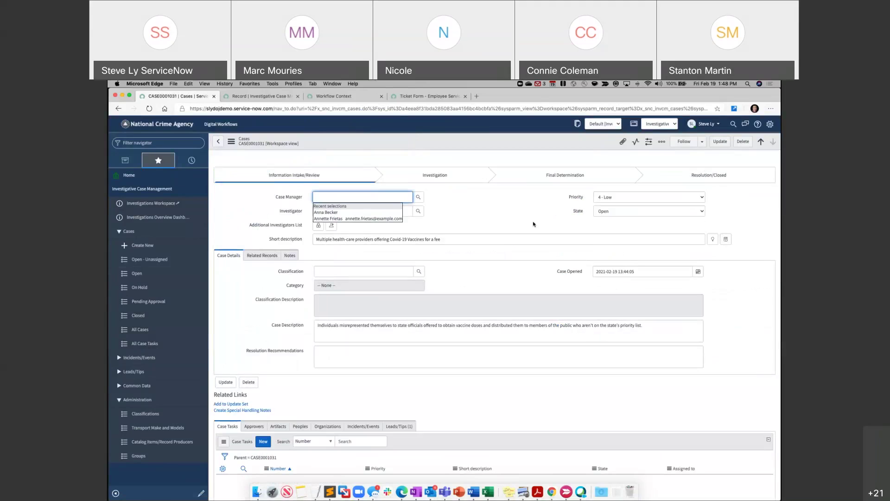
click(285, 258)
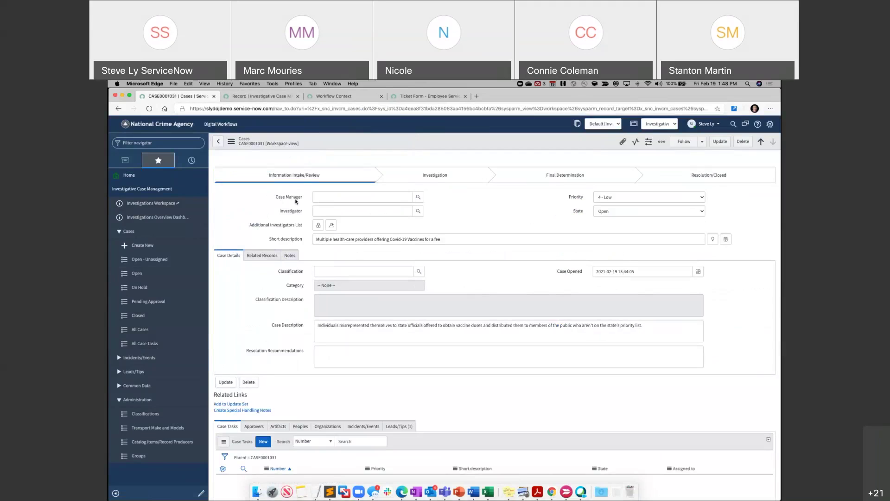
View CASE0001031 in the Investigative Case Management workspace through its list of open cases.
click(263, 96)
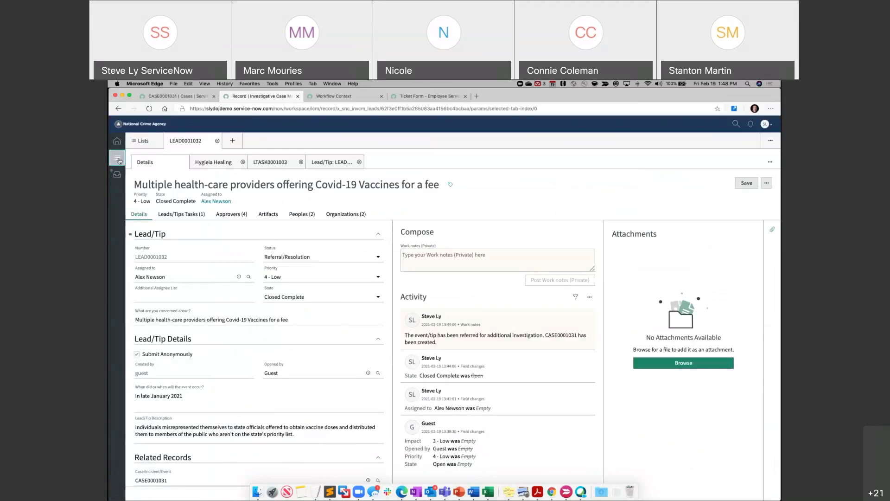
click(118, 159)
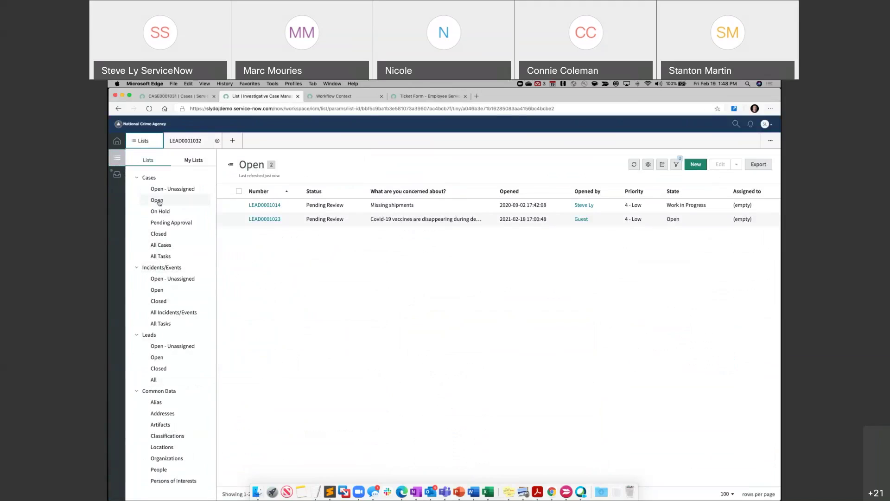
click(159, 201)
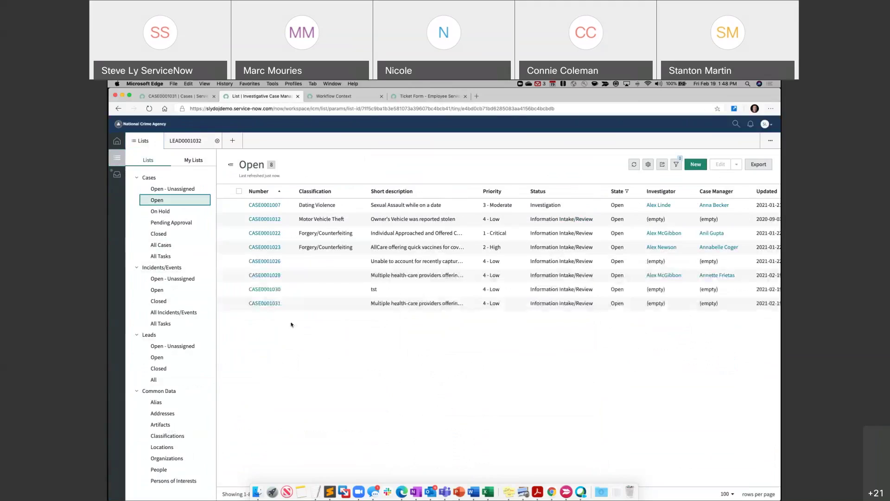
click(265, 304)
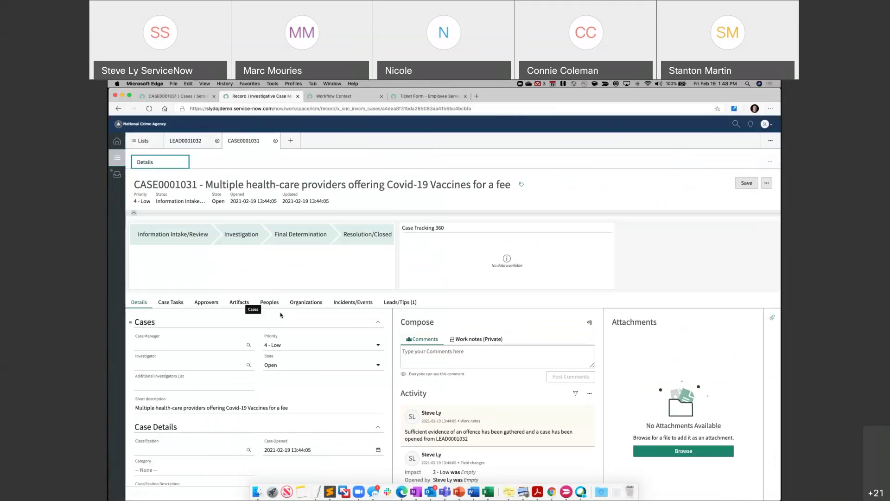
Back in the classic case form with the navigator collapsed, assign the first listed users as Case Manager and Investigator, and save the case.
click(195, 98)
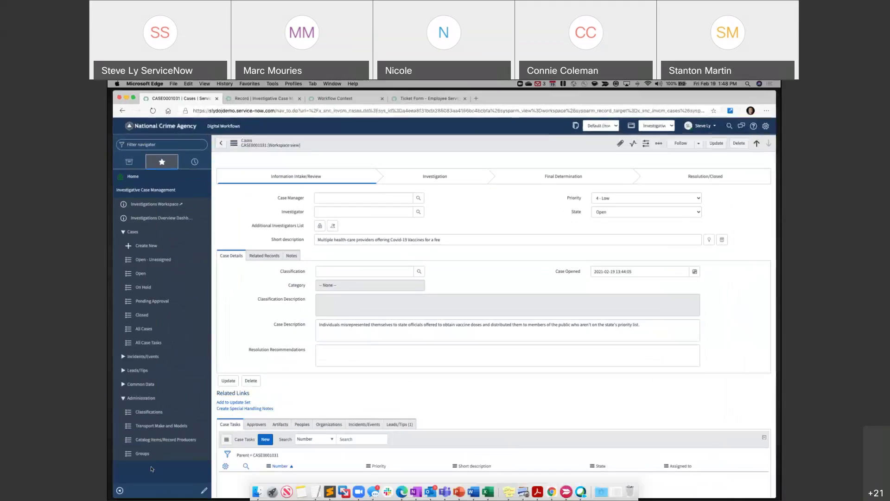
click(120, 490)
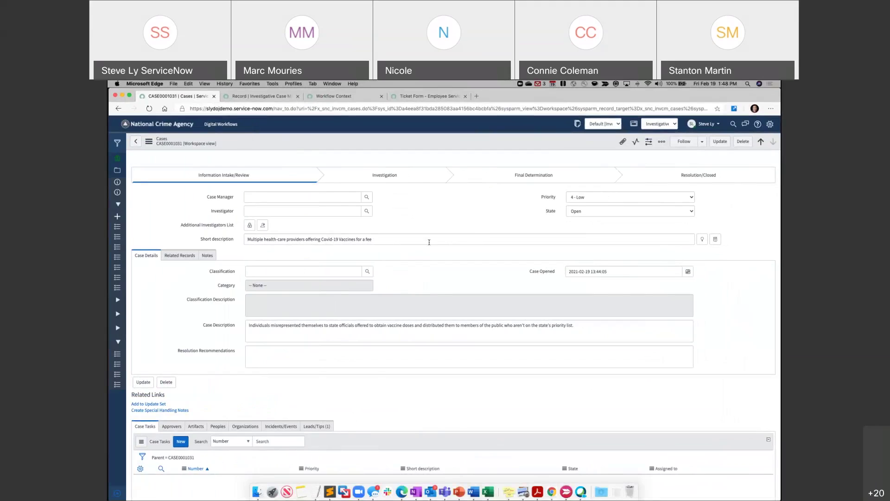
click(366, 197)
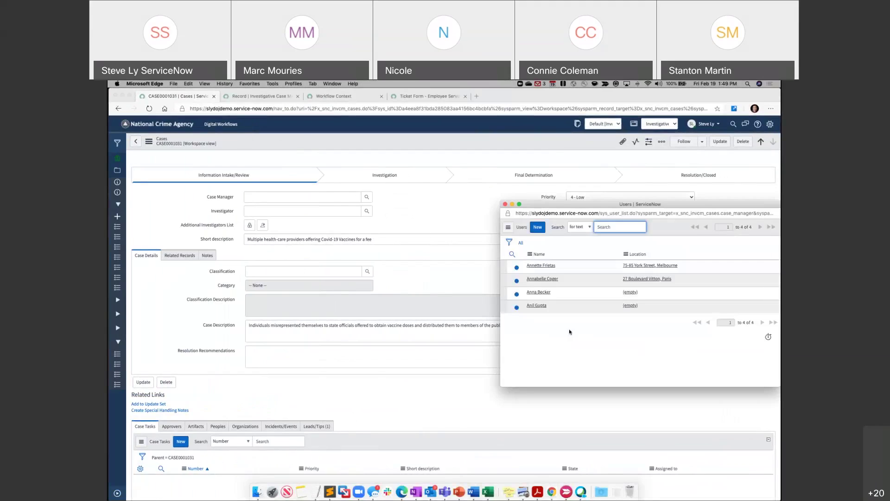
click(546, 266)
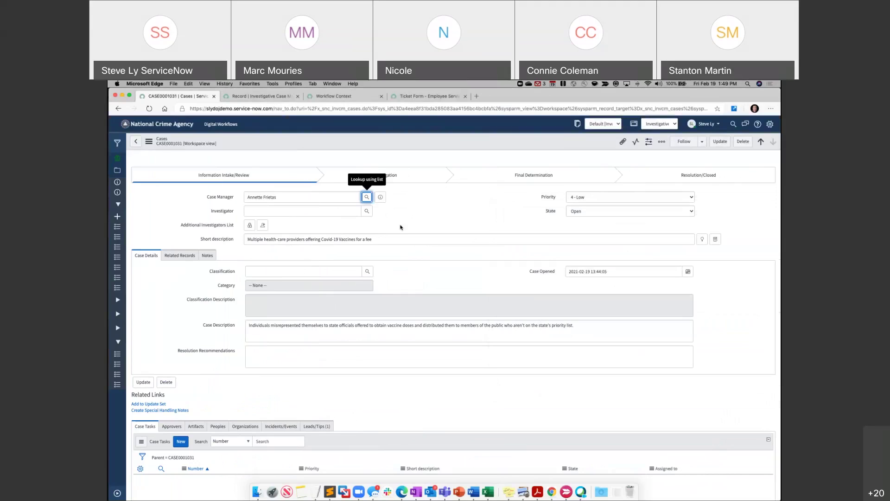
click(371, 214)
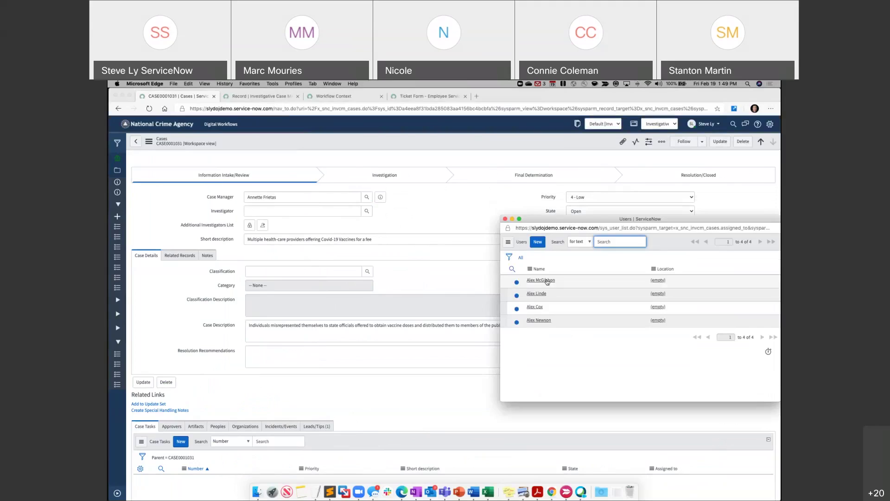
click(546, 280)
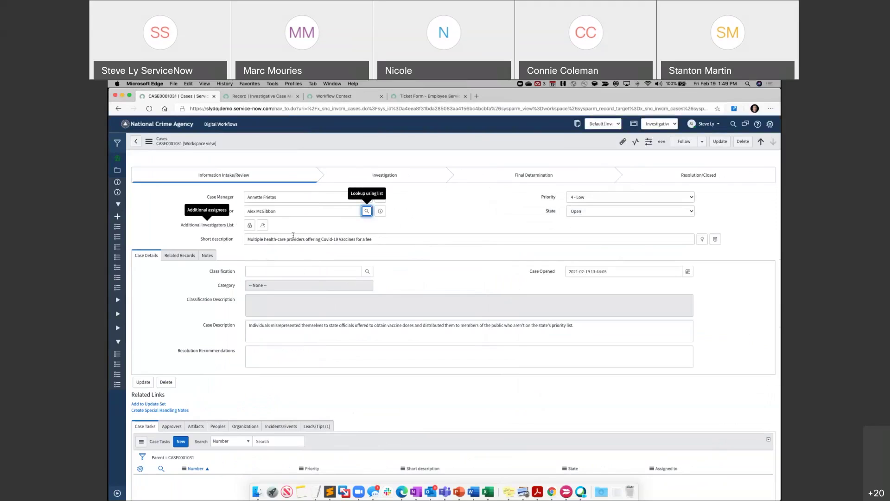
right_click(492, 138)
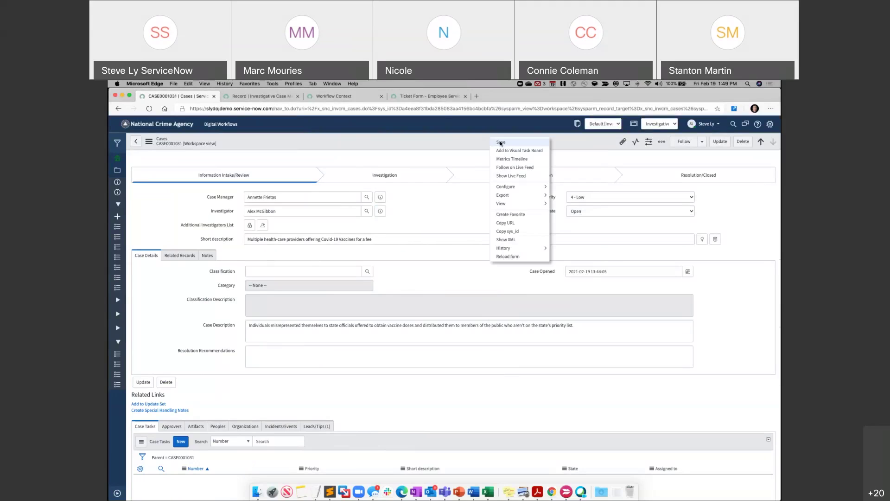
click(496, 165)
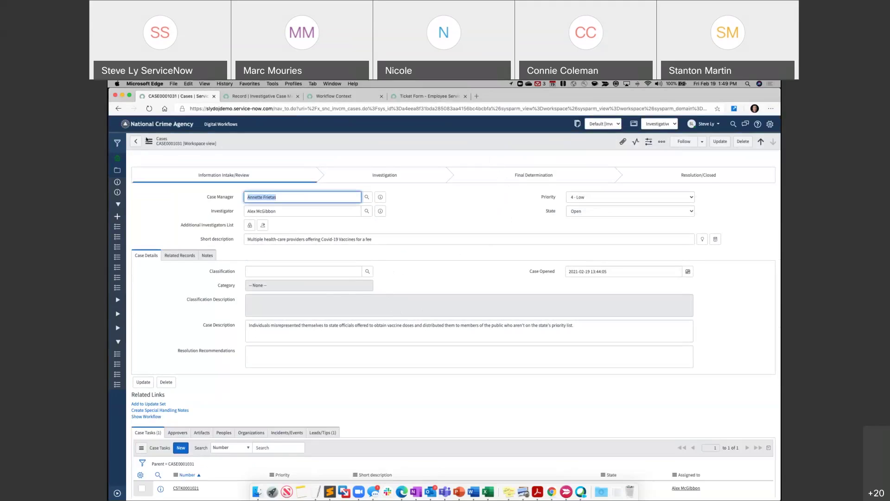
Switch the case form from the Workspace view to the Default view.
click(146, 144)
mouse_move(174, 206)
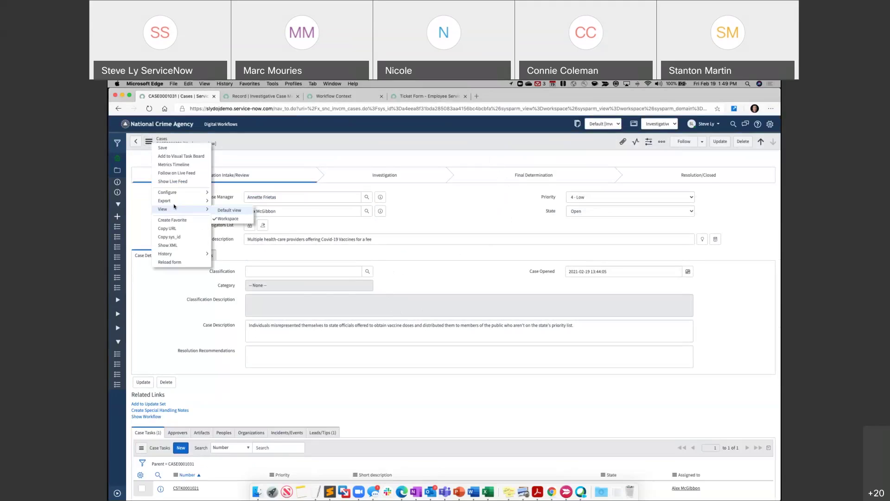
click(231, 210)
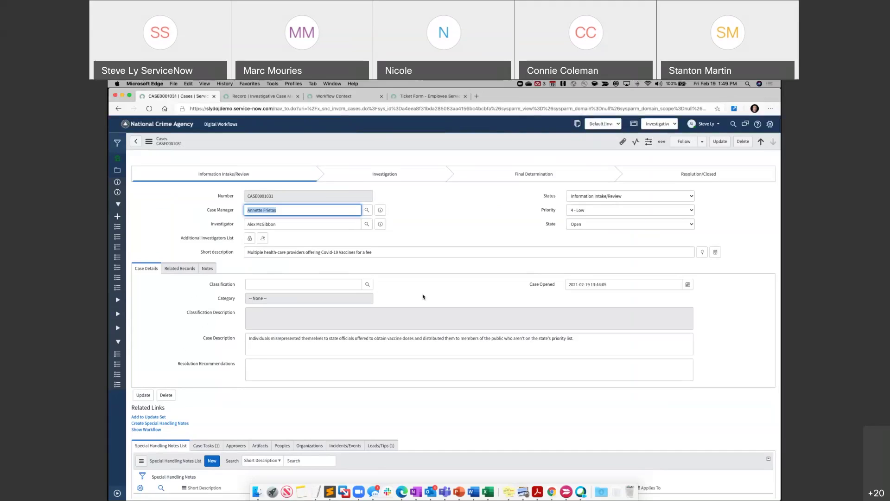
Set the case's classification to Forgery/Counterfeiting from the list of classifications.
click(367, 286)
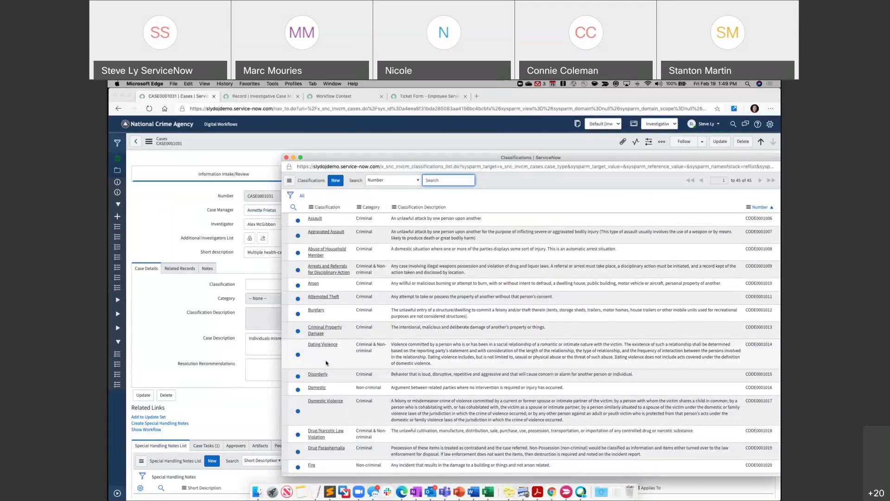
scroll(326, 363, down, 3)
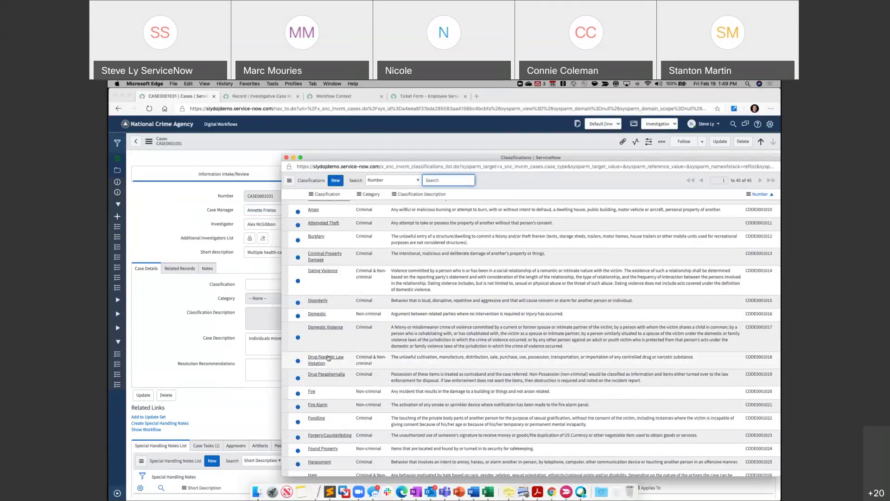
scroll(384, 363, down, 1)
scroll(384, 363, down, 2)
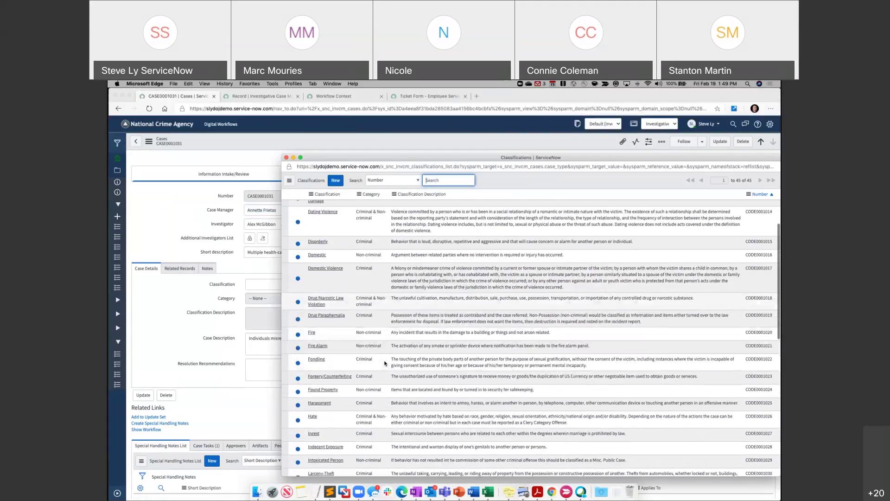
scroll(334, 353, down, 1)
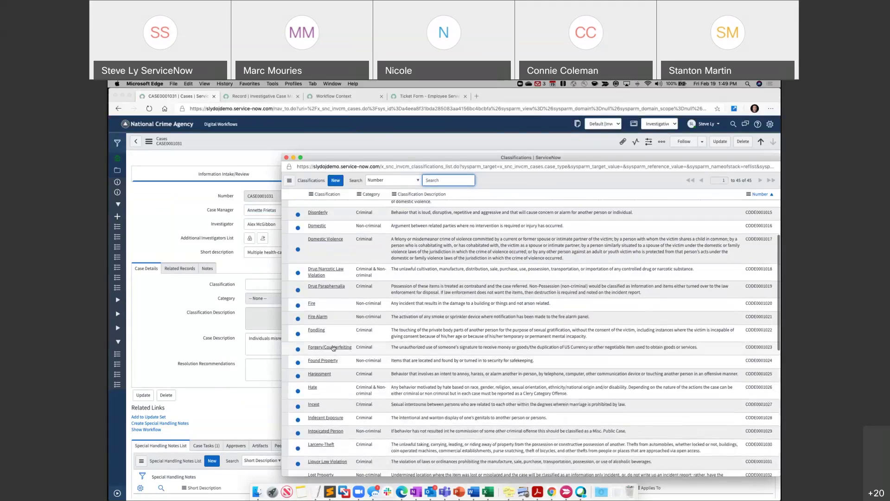
click(334, 347)
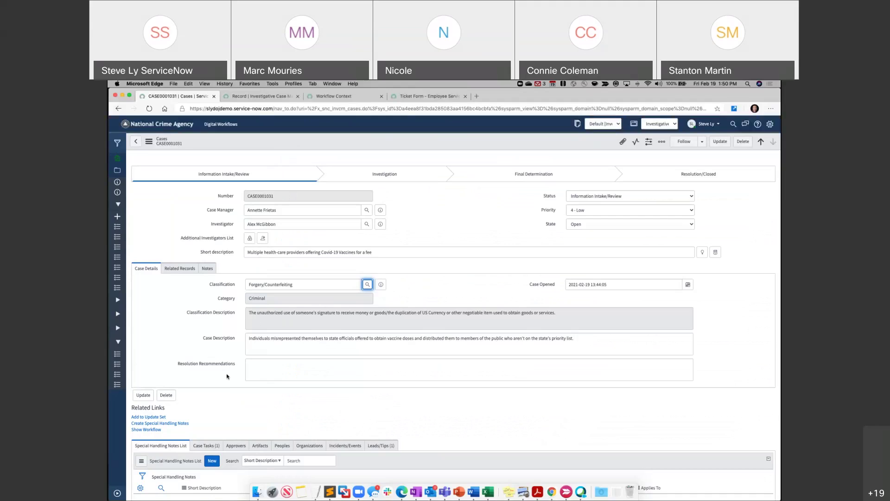
Set the case priority to 2 - High and save the case.
click(610, 210)
click(586, 232)
right_click(568, 143)
click(574, 146)
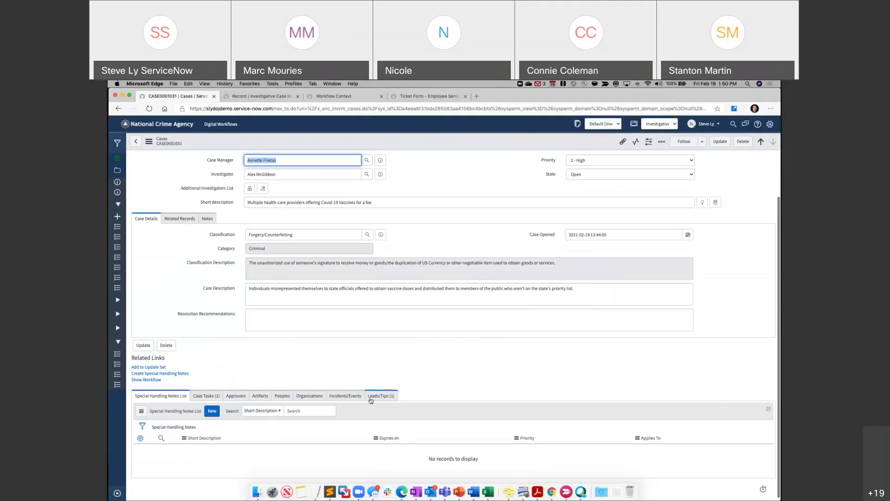
View the related leads/tips, set the case task "Collect and Consolidate All Incident Information" to Closed Complete, and save the case.
click(370, 397)
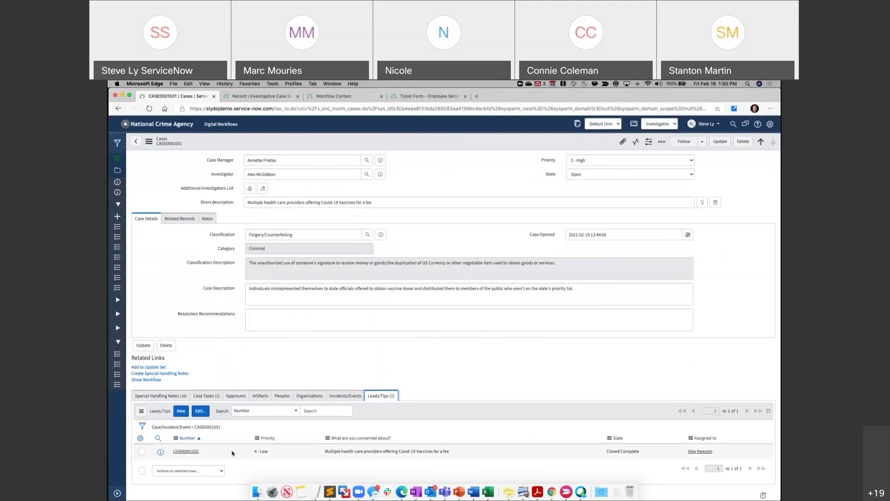
click(200, 397)
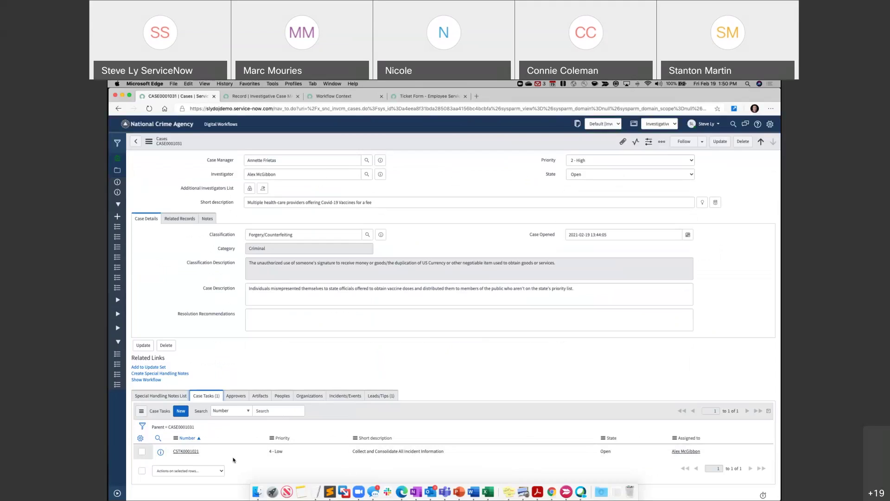
double_click(603, 451)
click(617, 453)
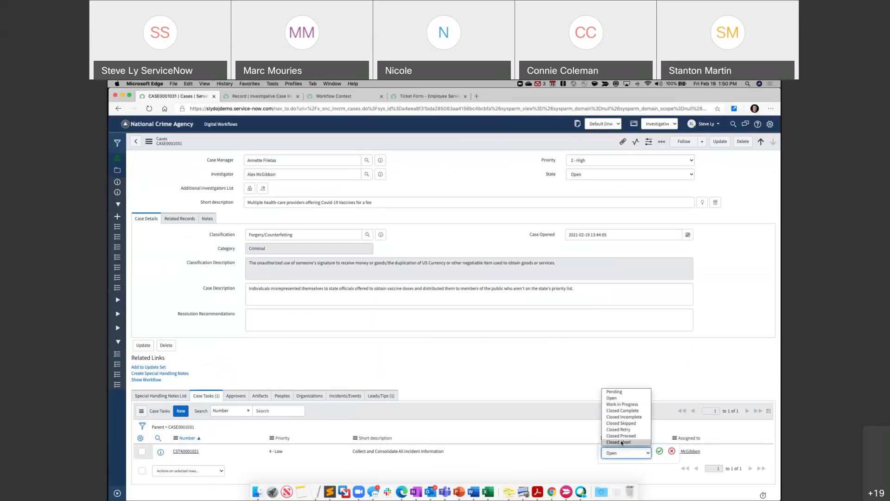
click(622, 410)
click(659, 452)
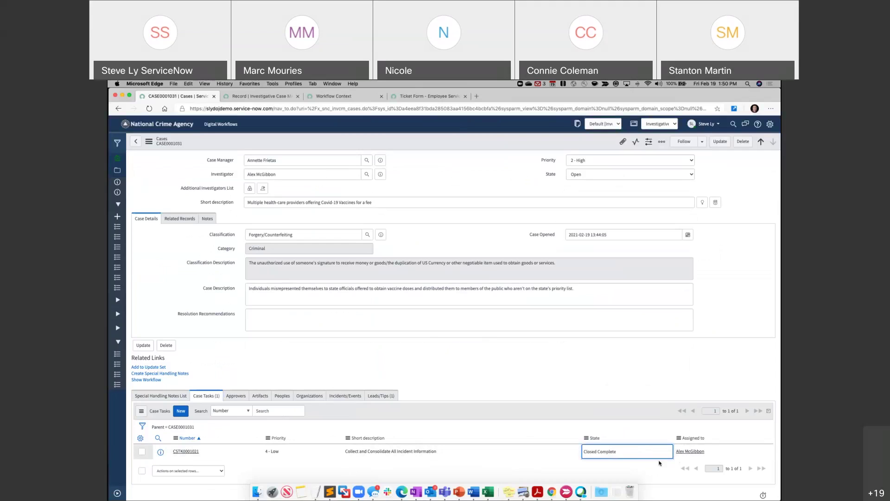
right_click(463, 137)
click(472, 141)
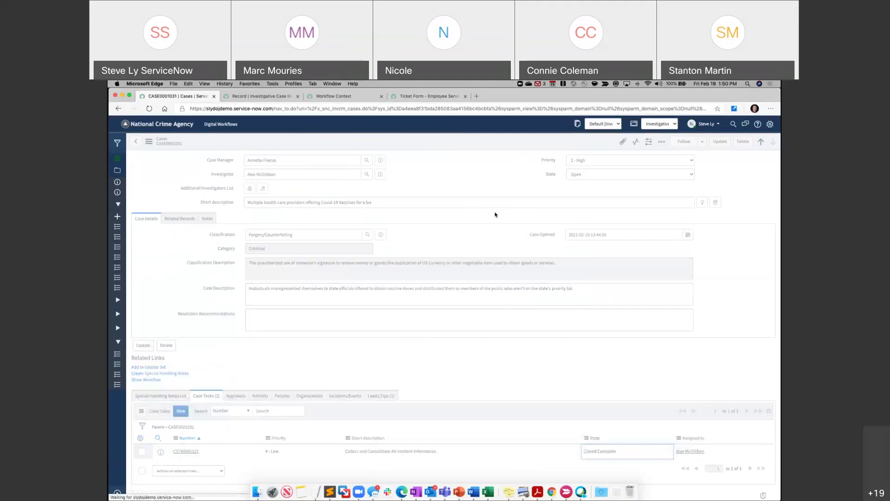
Show the case's workflow diagram to examine its current stage, and return to the case form.
scroll(489, 266, down, 3)
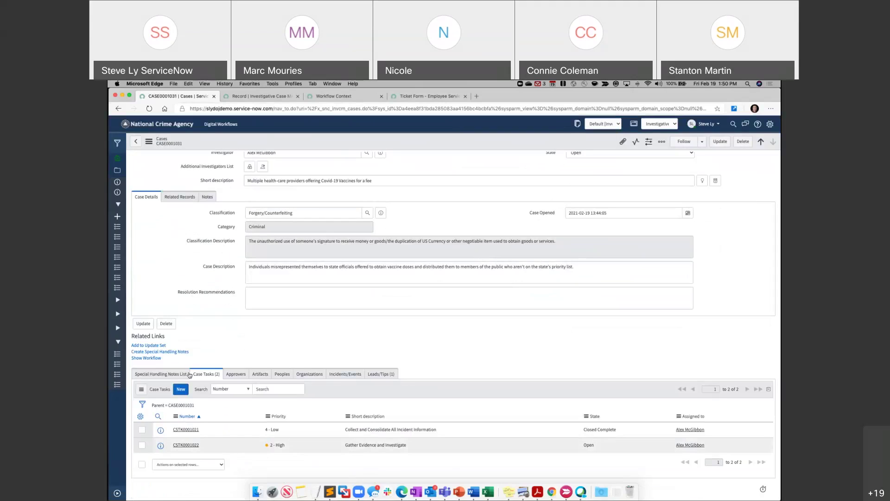
click(147, 359)
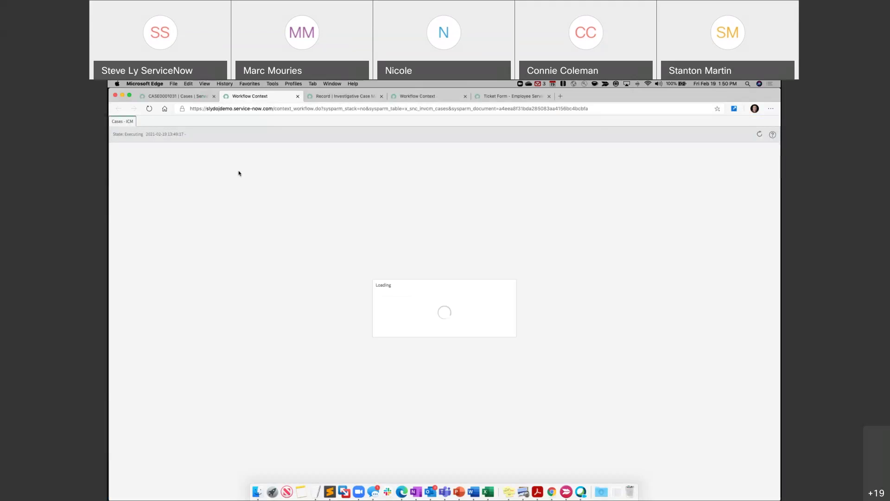
mouse_move(204, 192)
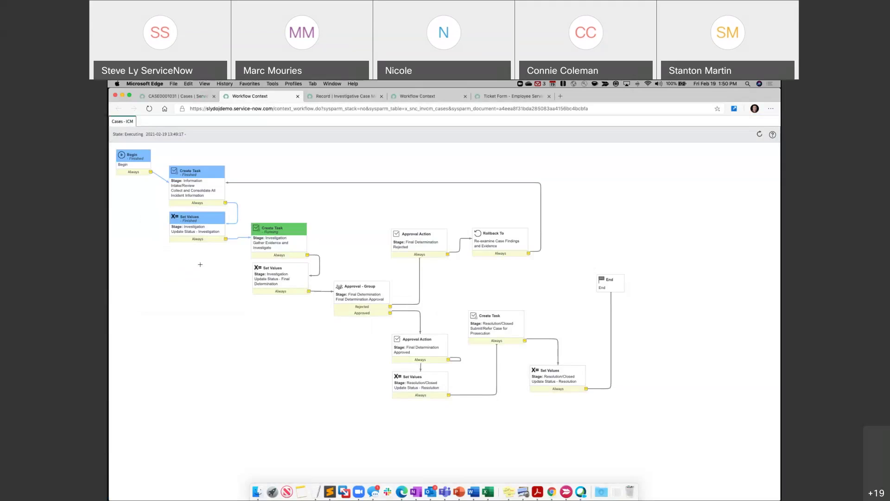
click(181, 96)
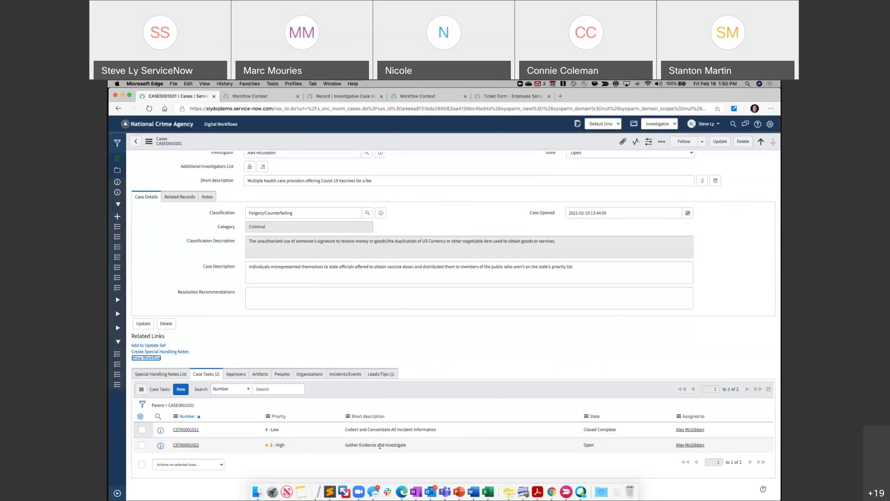
Set the state of the case task "Gather Evidence and Investigate" to Closed Complete.
double_click(394, 445)
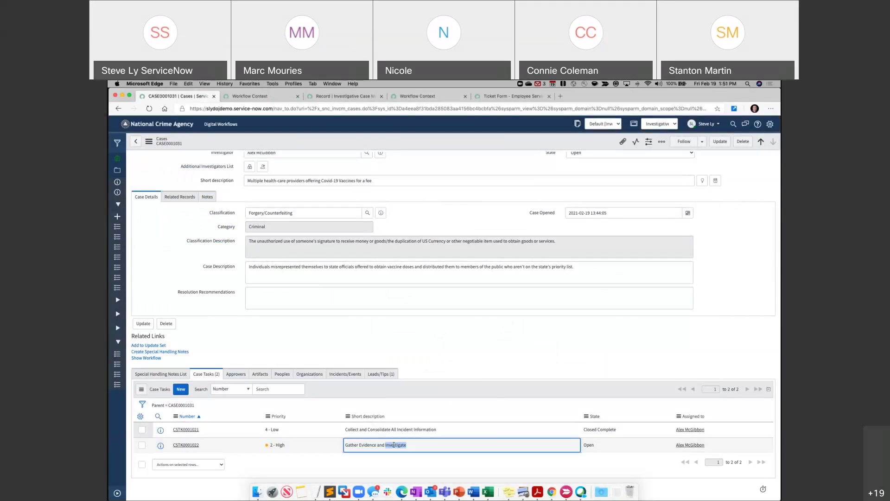
double_click(637, 446)
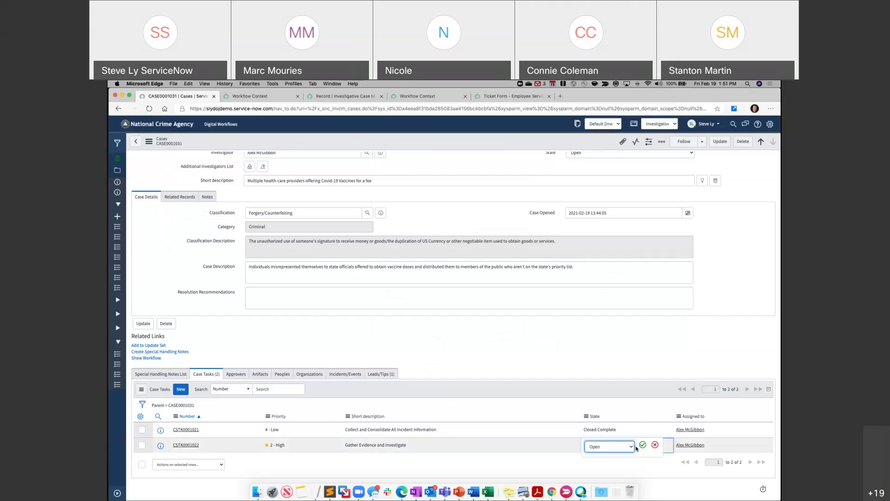
click(632, 446)
click(617, 402)
click(643, 445)
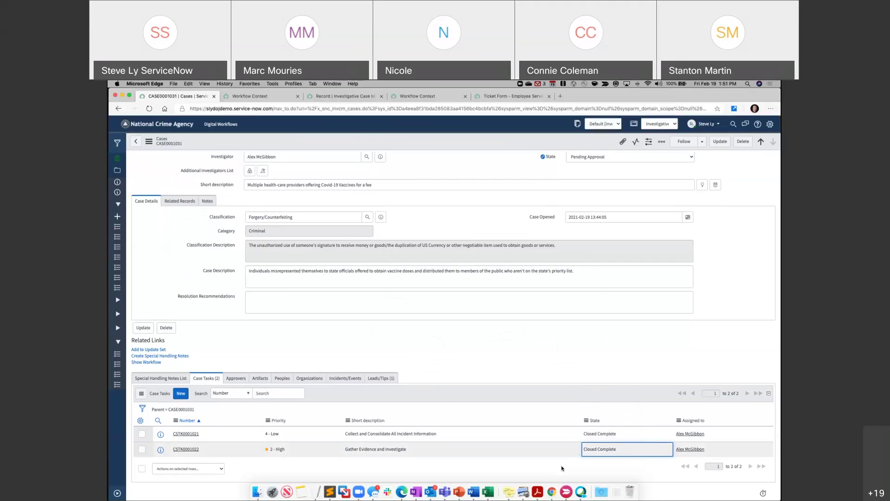
Enter "THis definate a true, lets preo" as the Resolution Recommendations and save the case.
scroll(526, 214, up, 2)
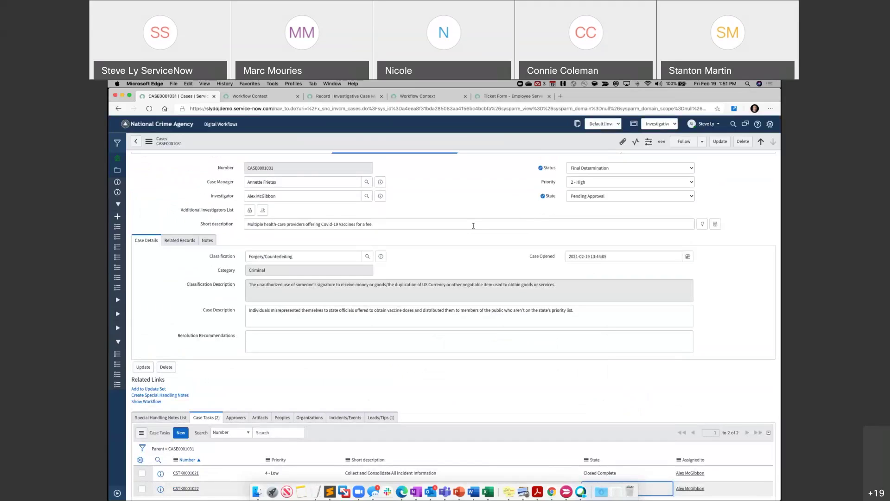
click(325, 338)
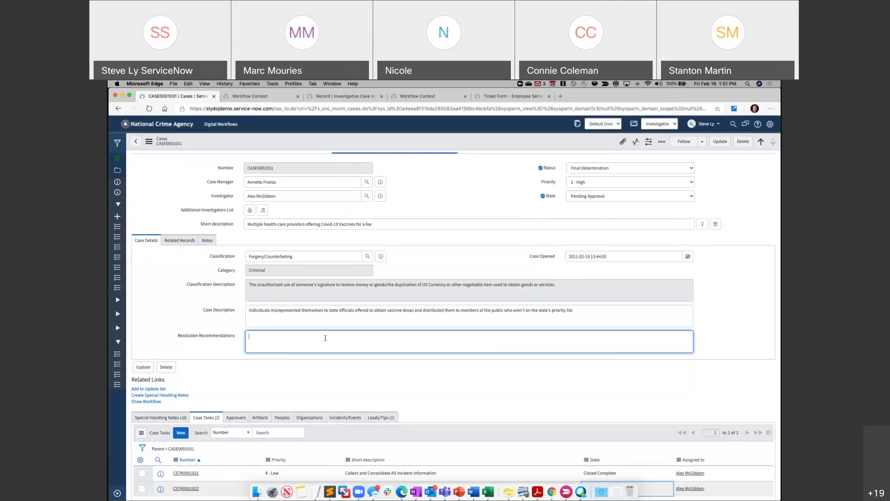
text(THis definate a true,. lets preo)
scroll(326, 339, up, 2)
scroll(279, 366, down, 3)
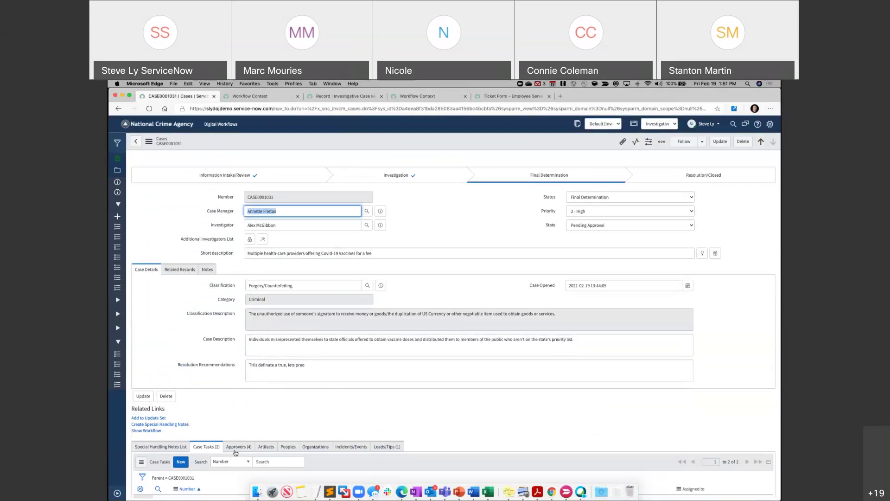
Review the case's approvers and approve the first requested approval in the list.
click(235, 448)
scroll(192, 460, down, 3)
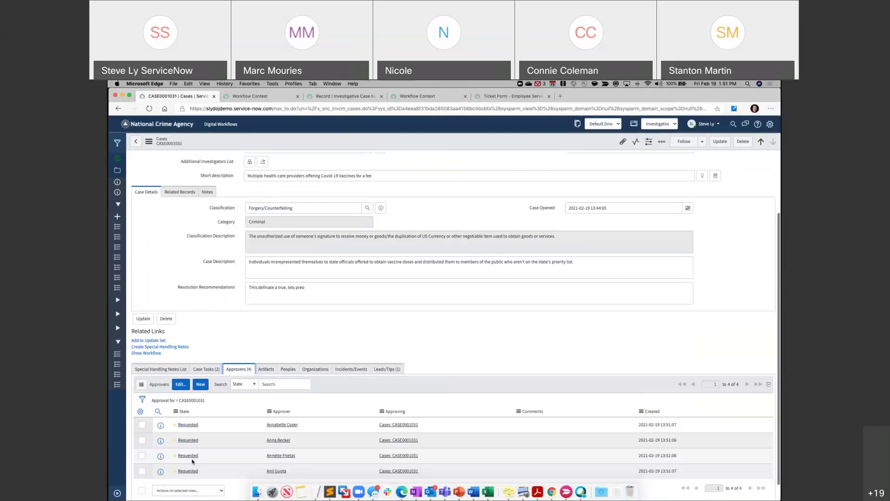
scroll(218, 403, up, 3)
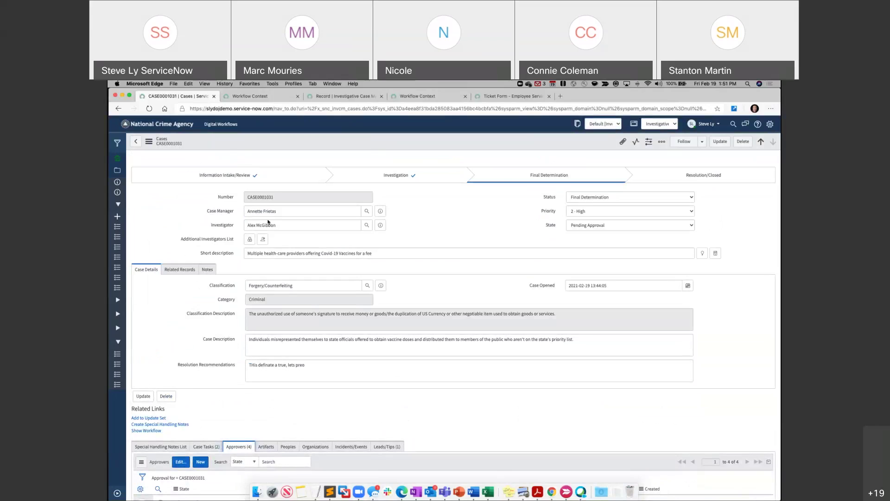
scroll(241, 325, down, 4)
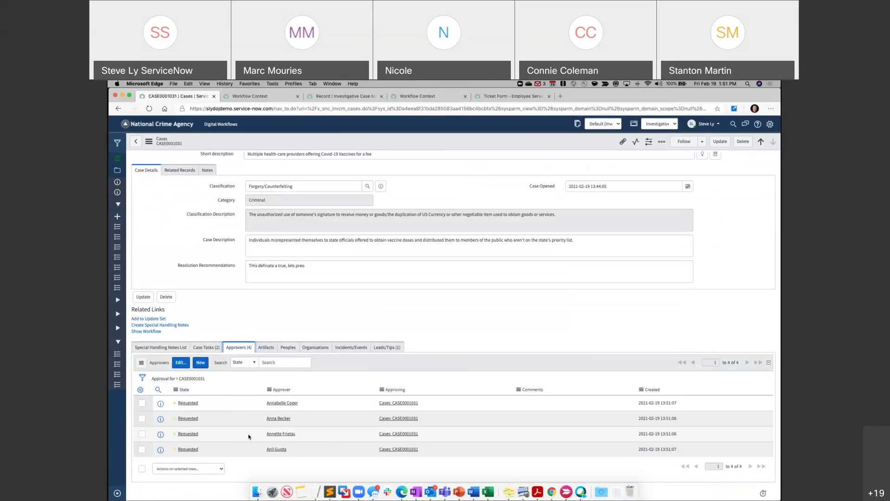
scroll(275, 442, up, 3)
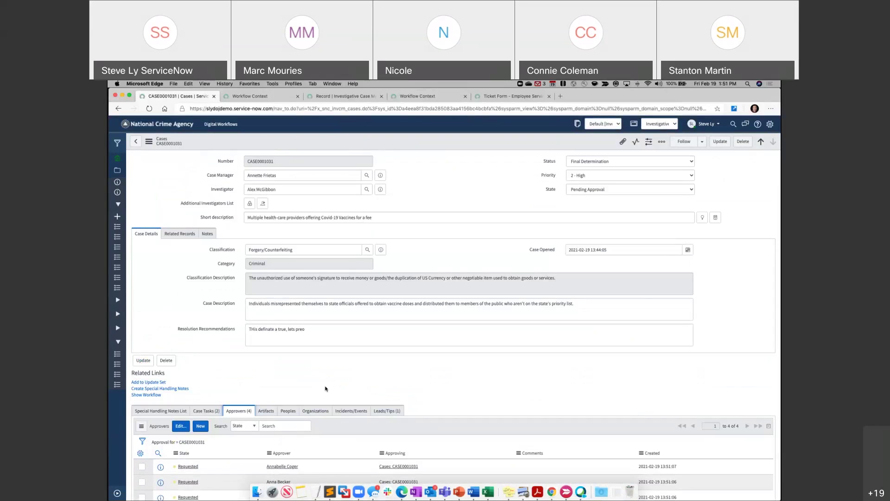
scroll(326, 389, down, 3)
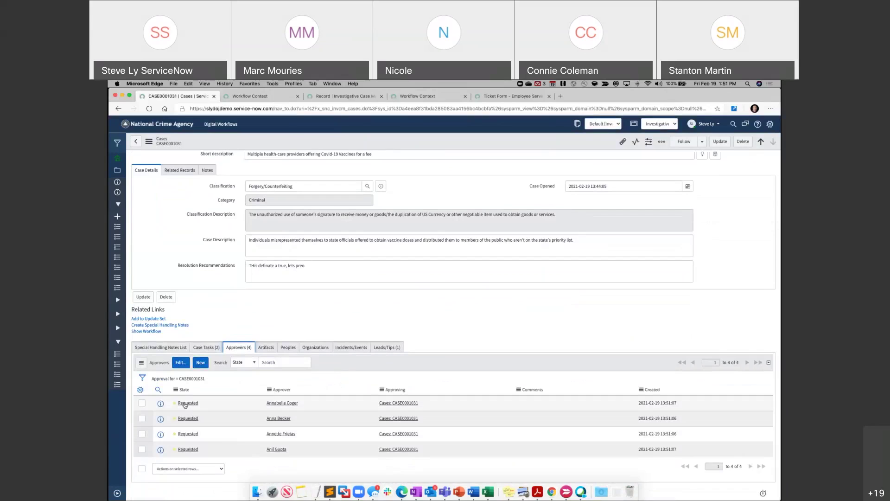
right_click(185, 405)
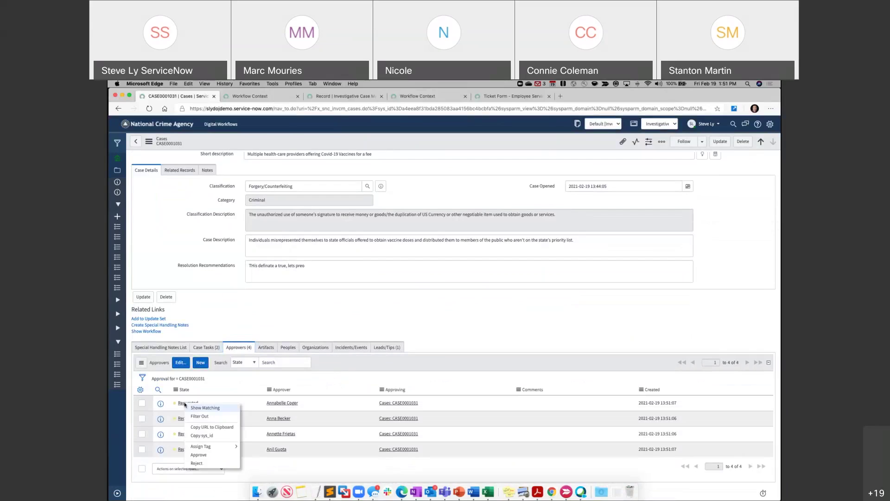
click(209, 456)
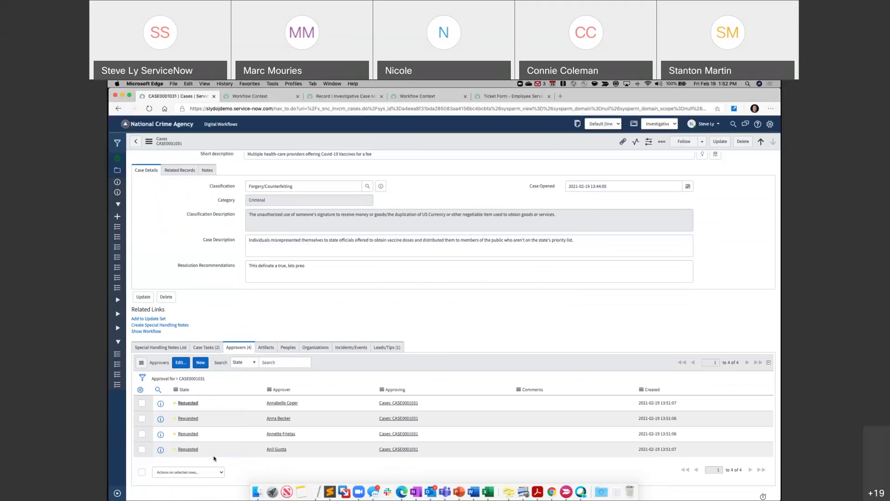